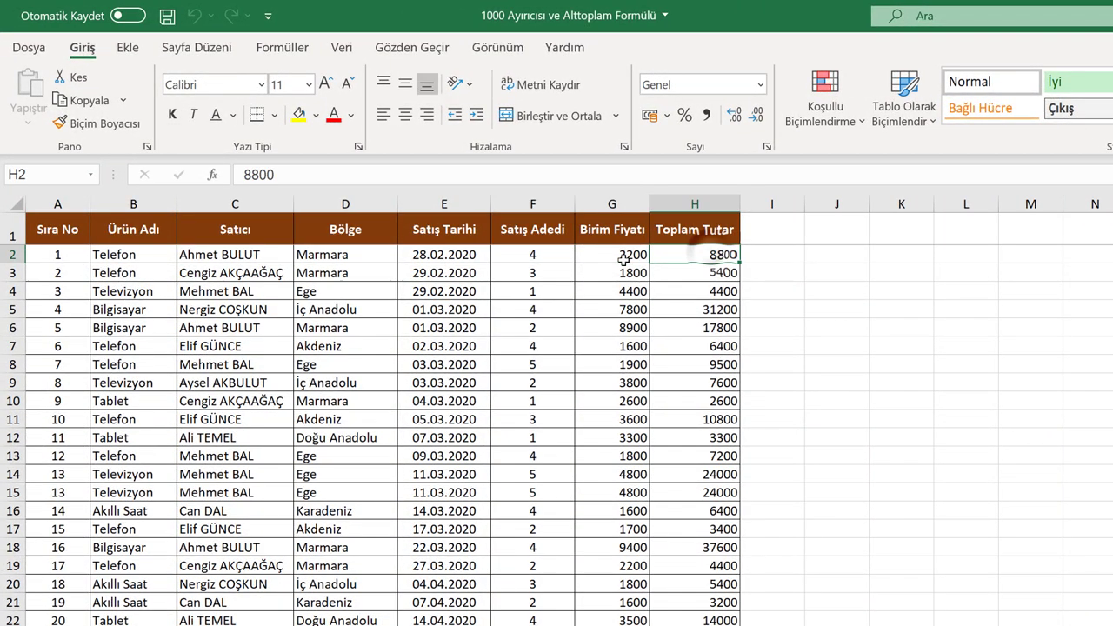
Step: Select the Birim Fiyatı and Toplam Tutar values from row 2 down the table
{"action": "left_click_drag", "start_coordinate": [620, 258], "coordinate": [705, 625]}
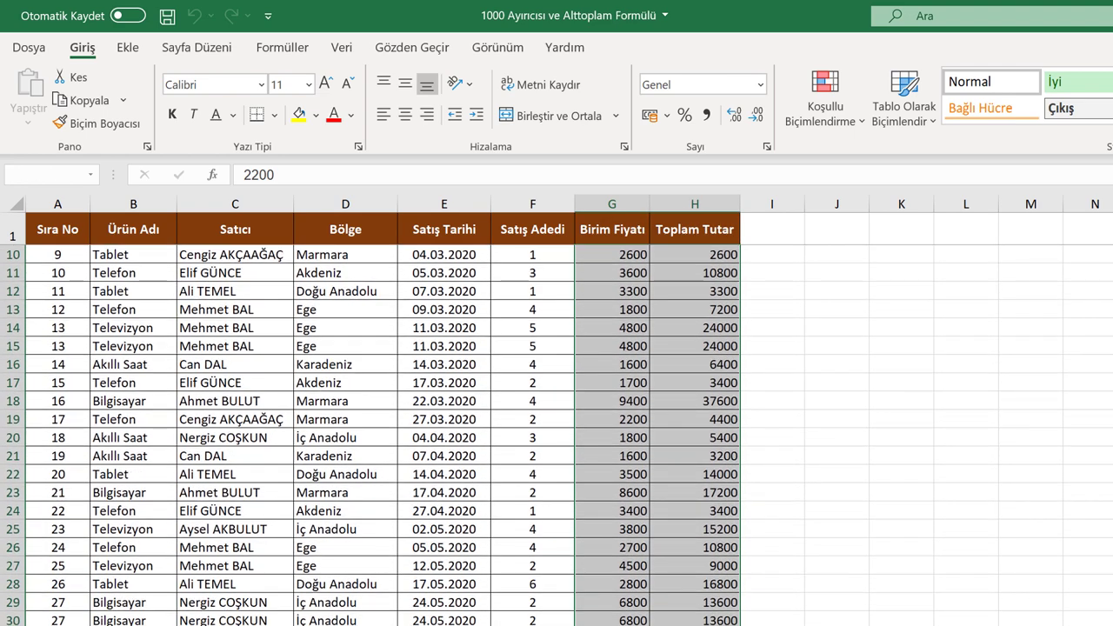
{"action": "scroll", "coordinate": [382, 435], "scroll_direction": "up", "scroll_amount": 3}
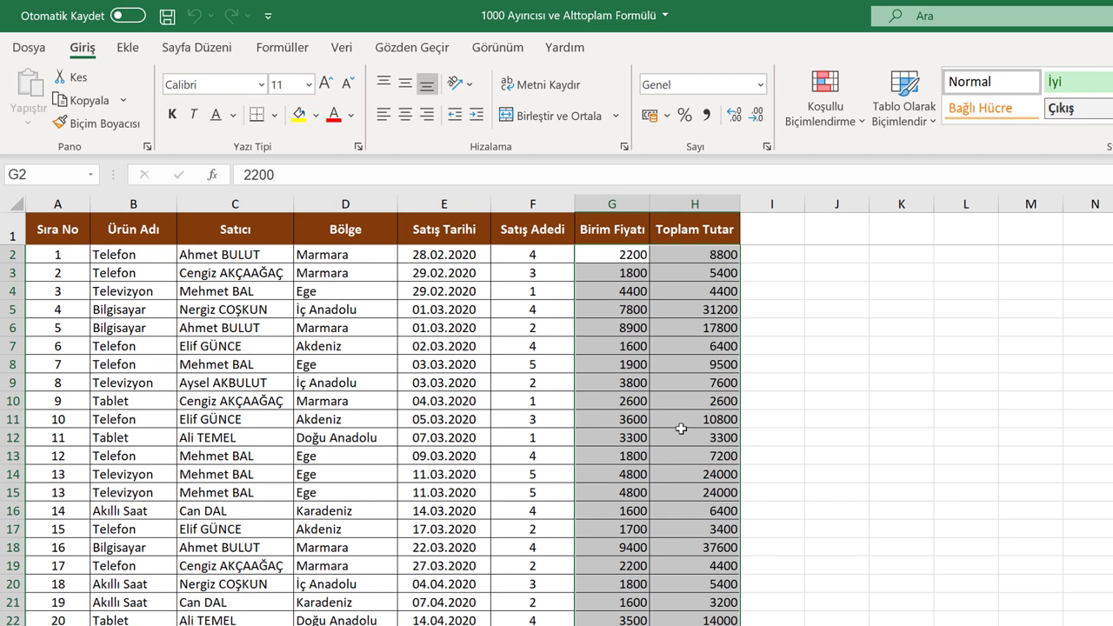
{"action": "left_click", "coordinate": [539, 382]}
{"action": "left_click", "coordinate": [659, 346]}
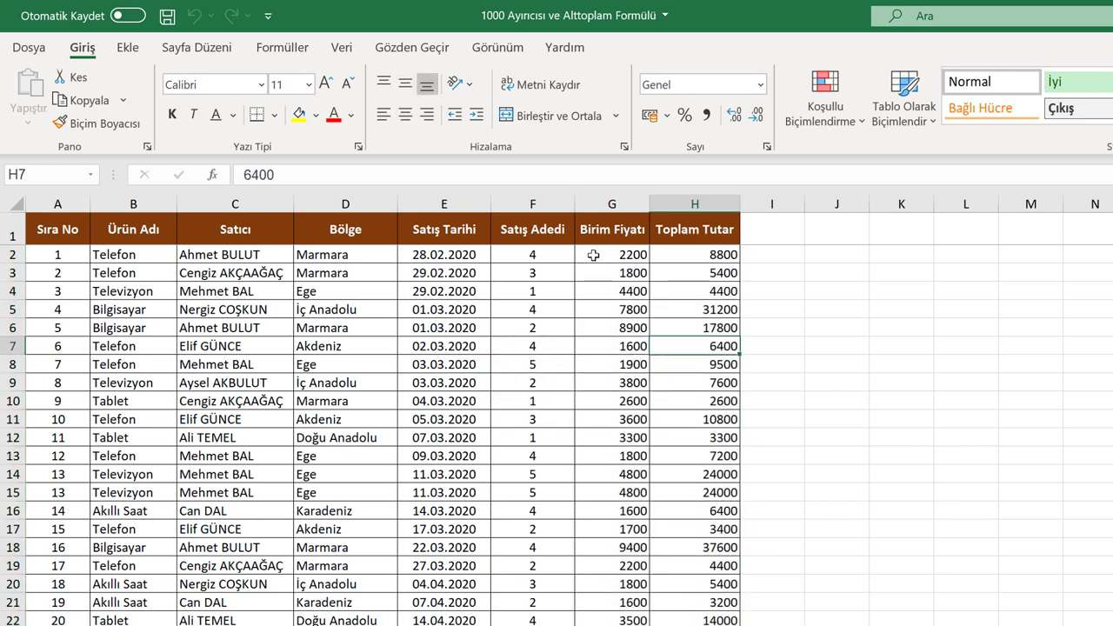
{"action": "left_click_drag", "start_coordinate": [594, 255], "coordinate": [703, 253]}
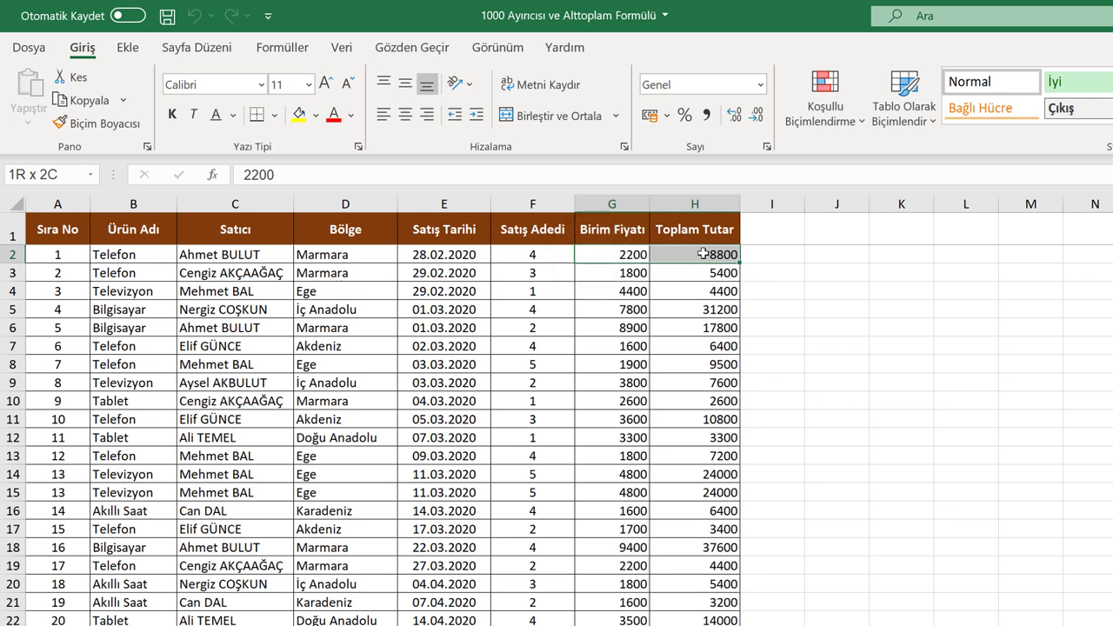
{"action": "left_click_drag", "start_coordinate": [702, 253], "coordinate": [695, 625]}
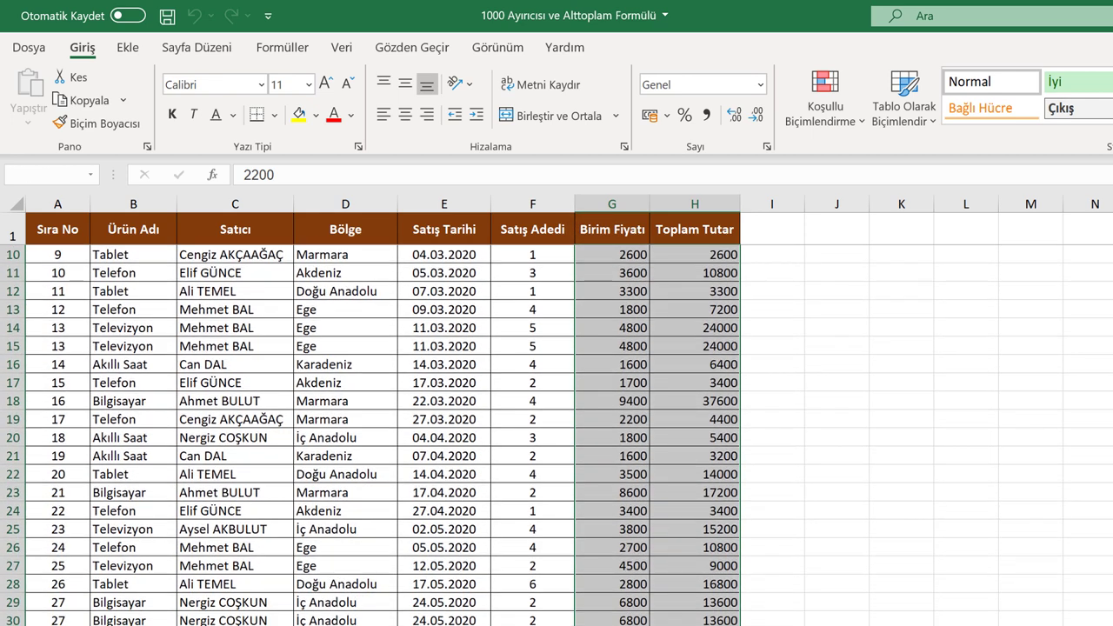
{"action": "scroll", "coordinate": [696, 459], "scroll_direction": "up", "scroll_amount": 3}
Step: Format them as Sayı with 0 decimal places and the 1000 separator (.)
{"action": "right_click", "coordinate": [696, 459]}
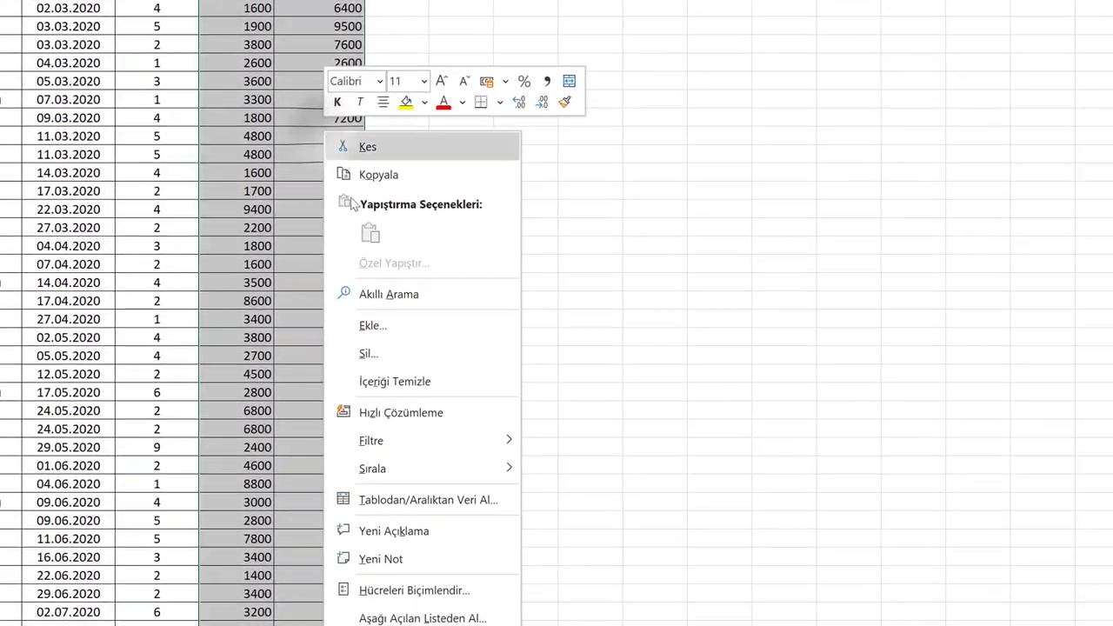
{"action": "left_click", "coordinate": [389, 591]}
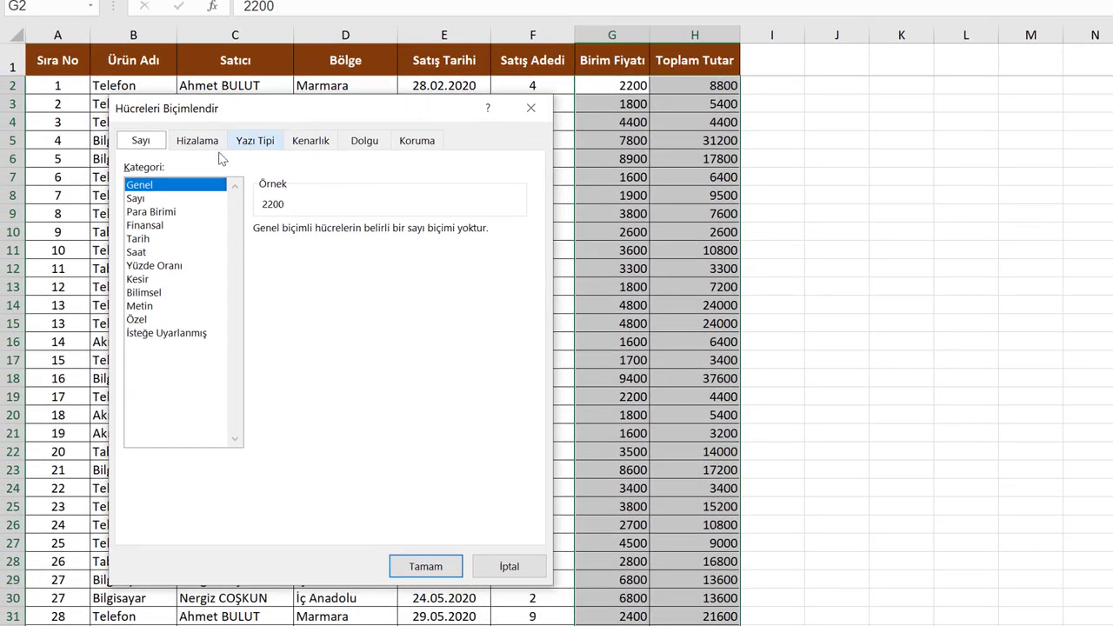
{"action": "left_click", "coordinate": [148, 200]}
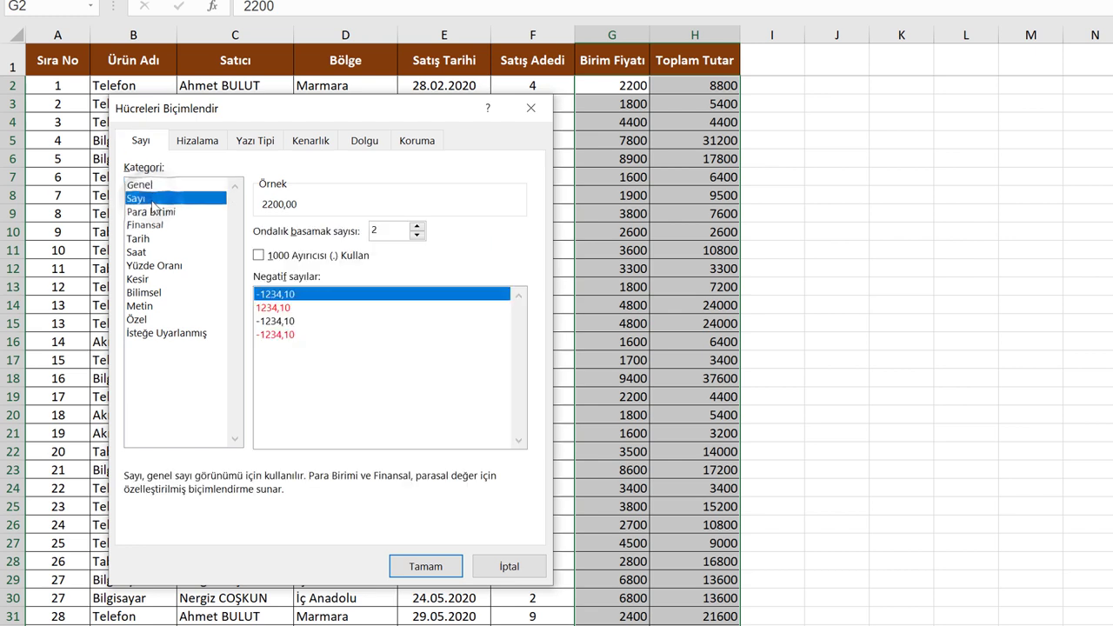
{"action": "left_click", "coordinate": [418, 236]}
{"action": "left_click", "coordinate": [418, 236]}
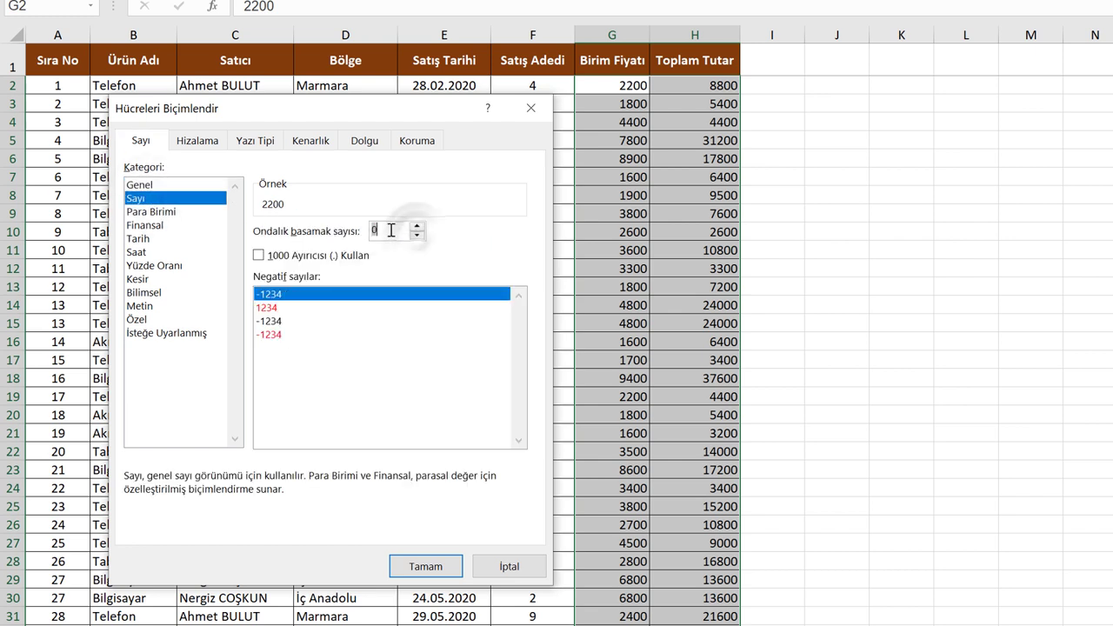
{"action": "left_click", "coordinate": [305, 256]}
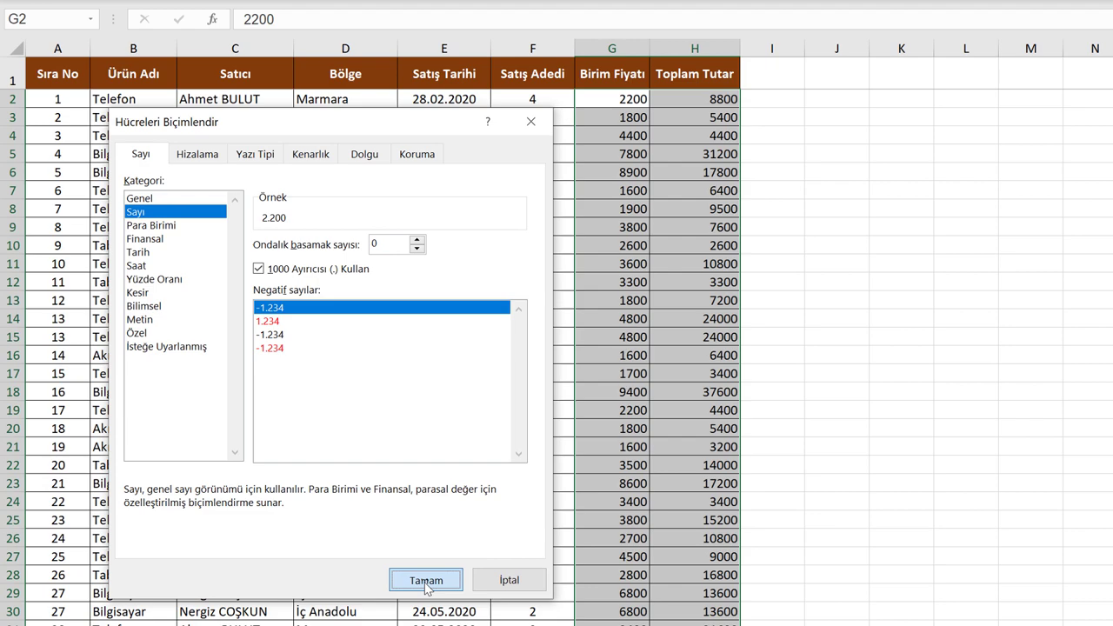
{"action": "left_click", "coordinate": [426, 566]}
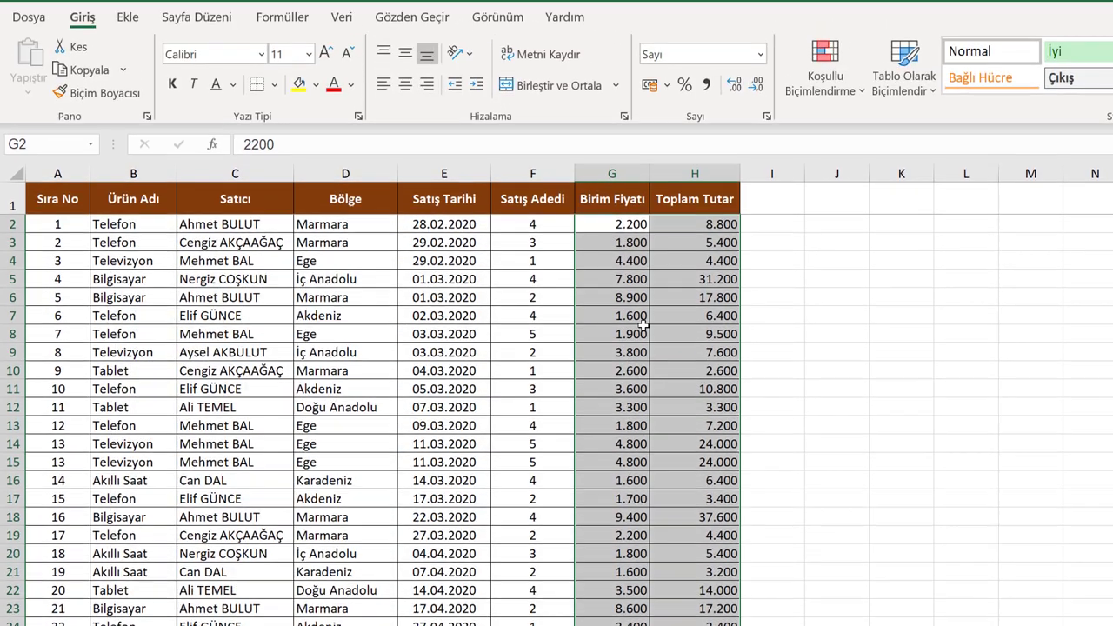
Step: Undo the Sayı format, then apply Virgül Stili and decrease decimals twice
{"action": "left_click", "coordinate": [706, 310]}
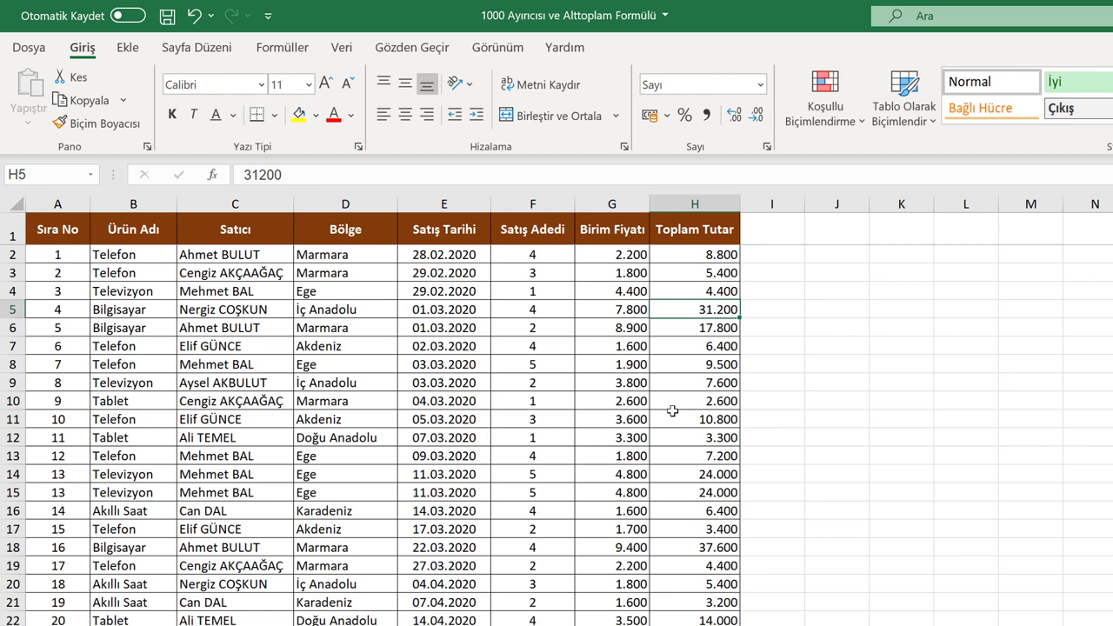
{"action": "key", "text": "ctrl+z"}
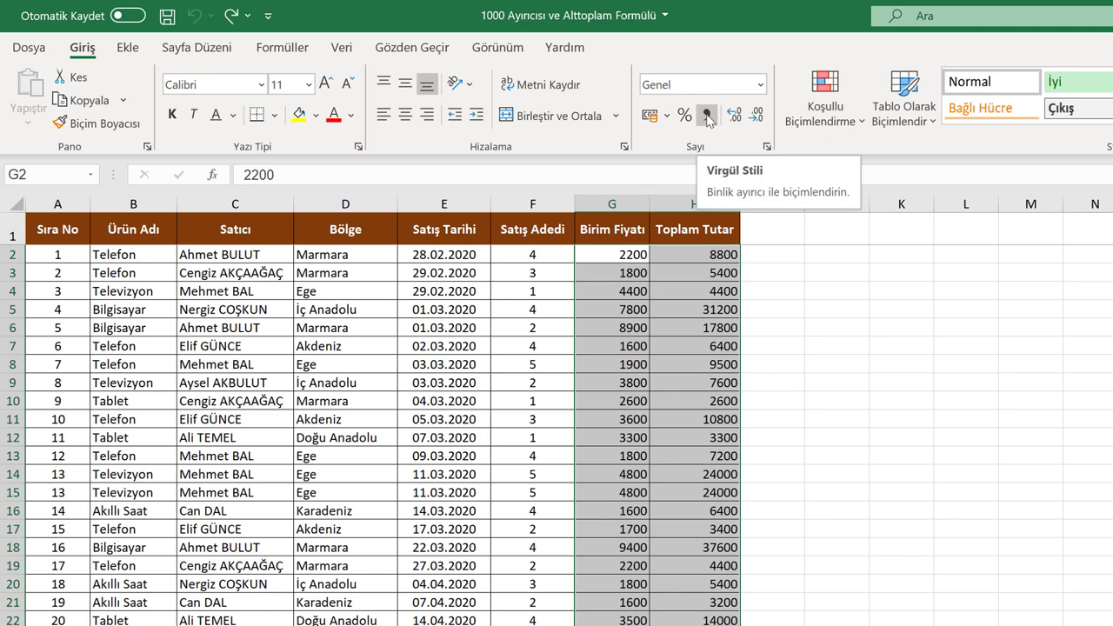
{"action": "left_click", "coordinate": [707, 116]}
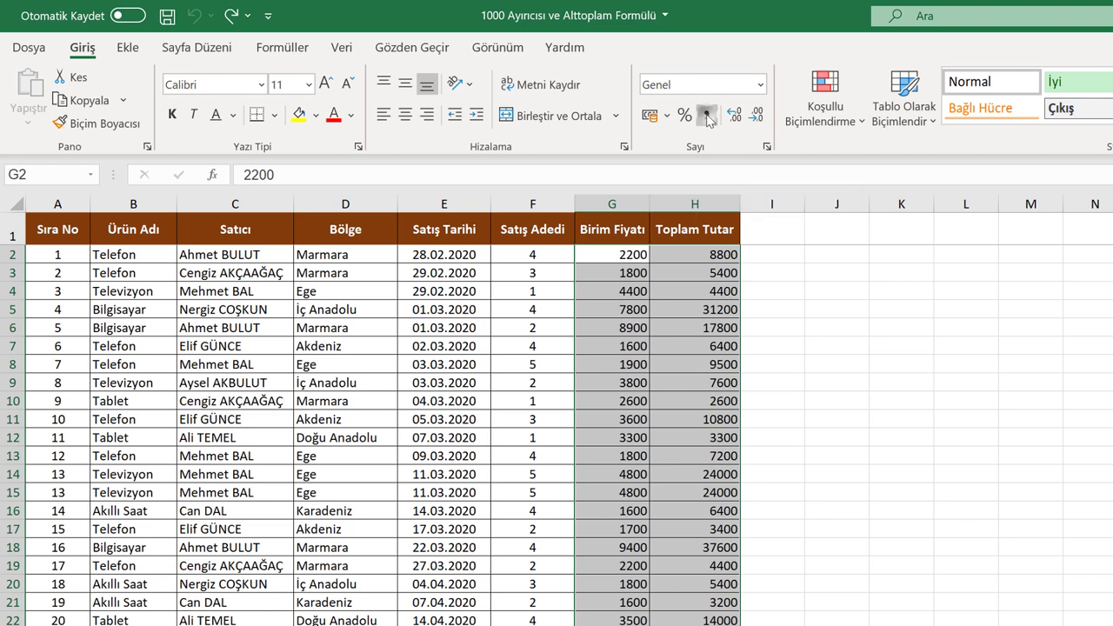
{"action": "left_click", "coordinate": [755, 113]}
{"action": "left_click", "coordinate": [755, 114]}
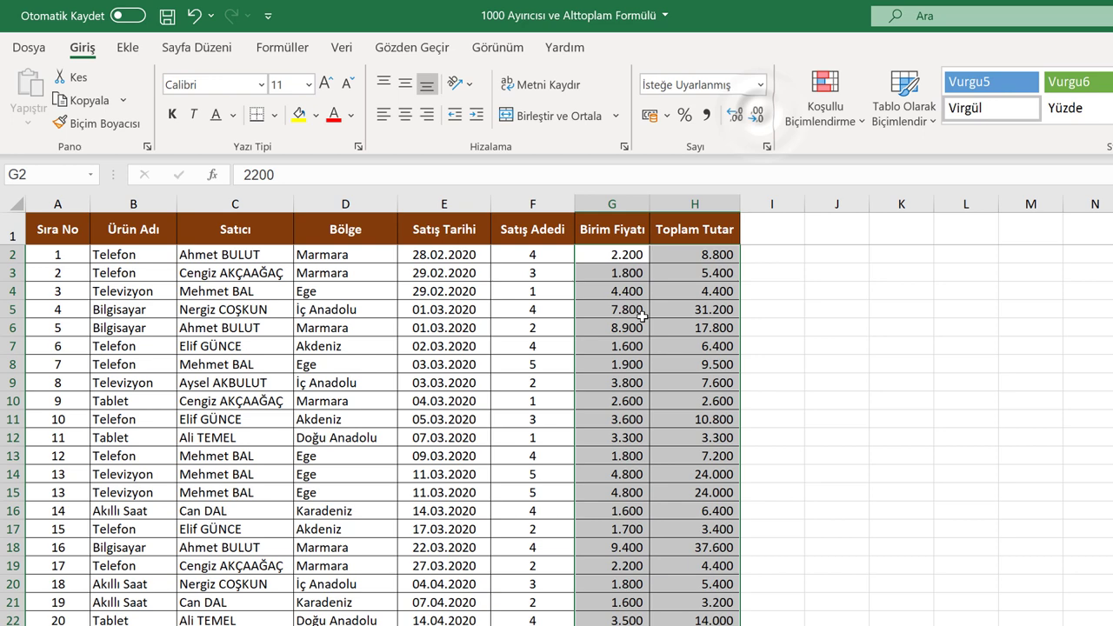
Step: Undo both decimal reductions so the amounts read plainly, like 2200
{"action": "left_click", "coordinate": [677, 289]}
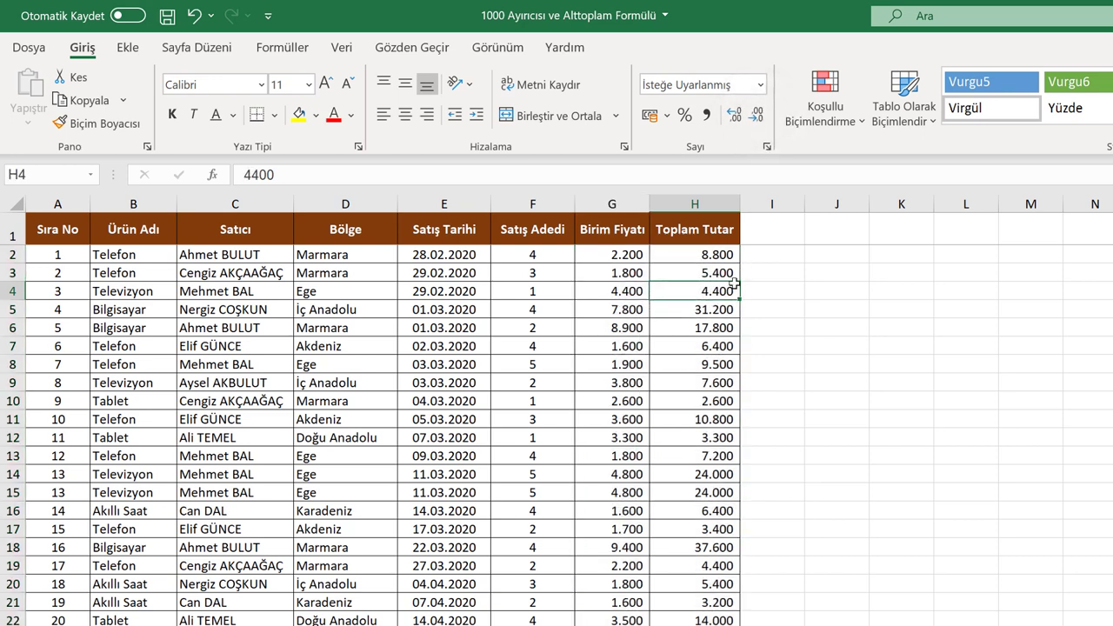
{"action": "key", "text": "ctrl+z"}
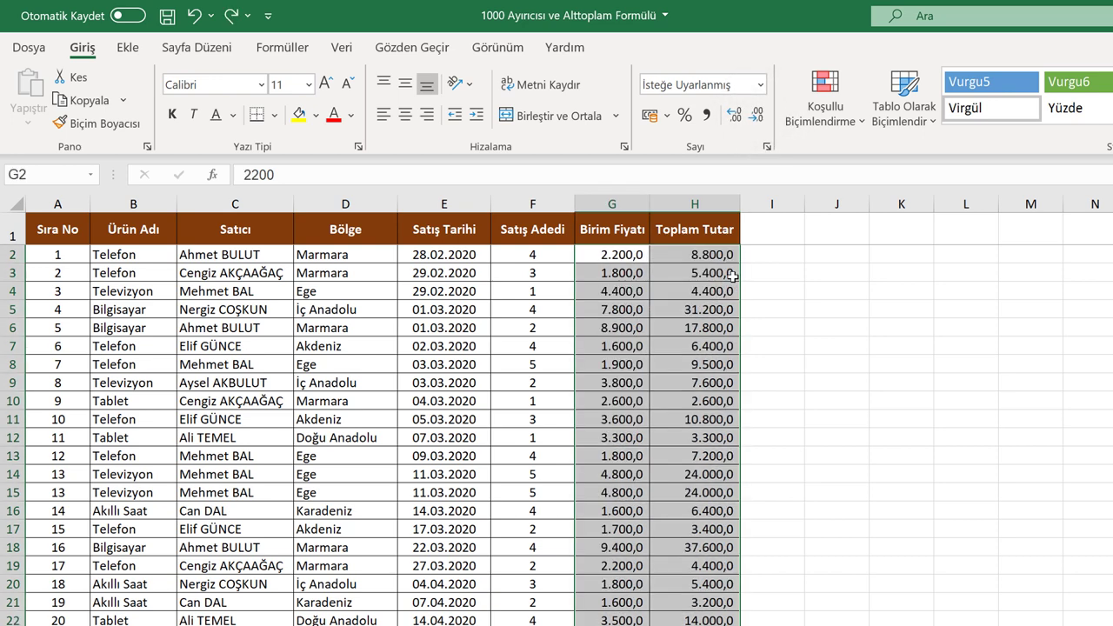
{"action": "key", "text": "ctrl+z"}
{"action": "key", "text": "ctrl+z"}
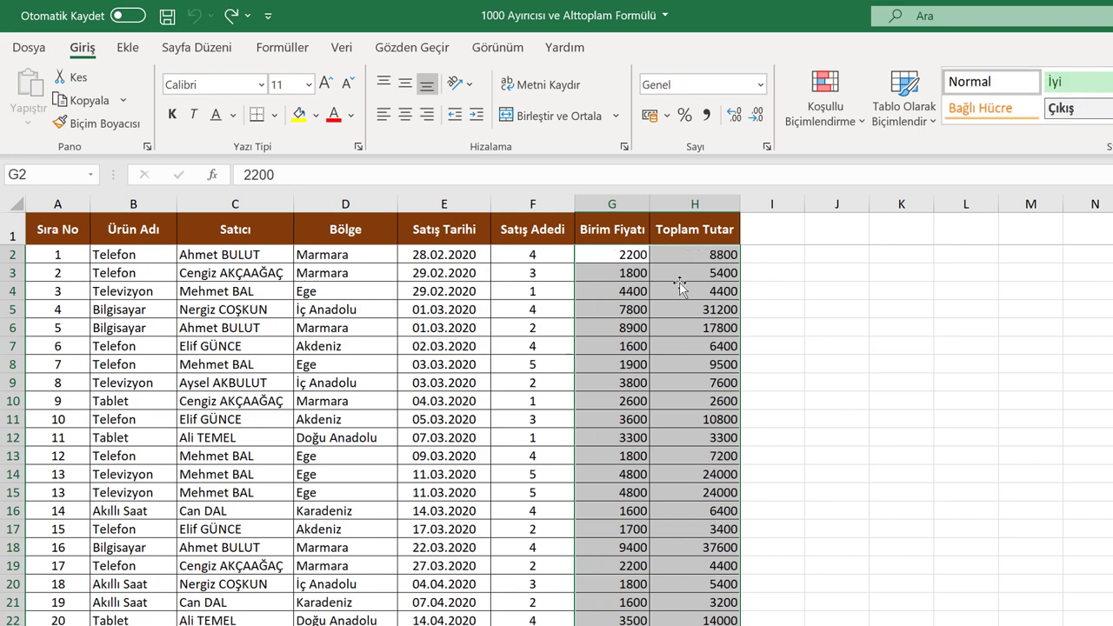
Step: Reselect the Birim Fiyatı and Toplam Tutar values
{"action": "left_click", "coordinate": [532, 291]}
{"action": "left_click_drag", "start_coordinate": [609, 254], "coordinate": [696, 625]}
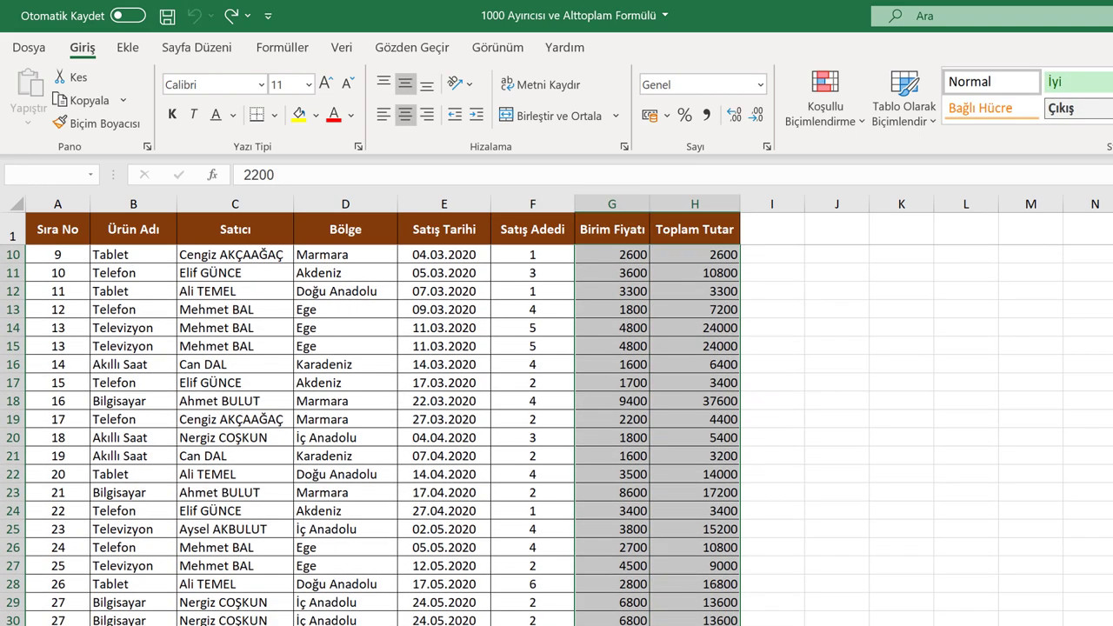
{"action": "scroll", "coordinate": [589, 519], "scroll_direction": "up", "scroll_amount": 3}
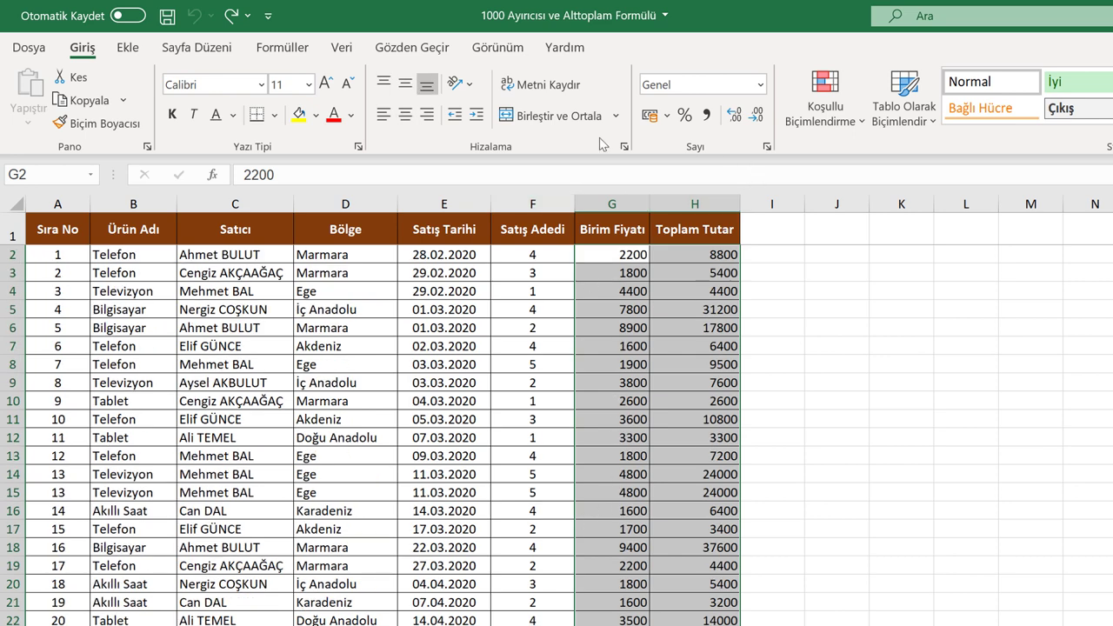
Step: Apply the Sayı format with 0 decimals and the 1000 separator, e.g. 2.200
{"action": "left_click", "coordinate": [766, 146]}
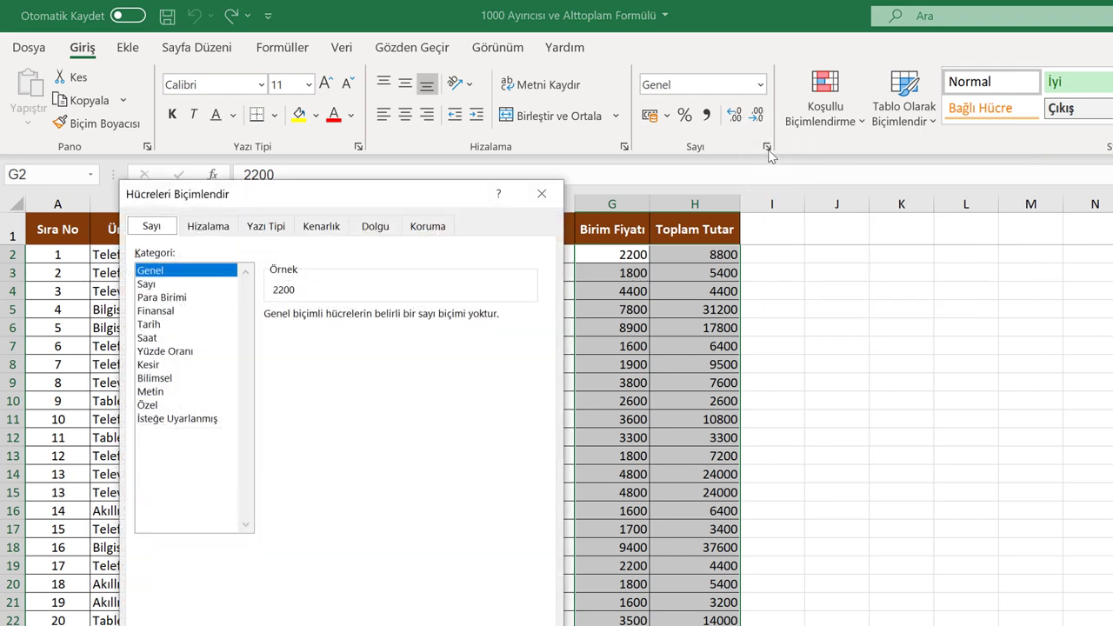
{"action": "left_click", "coordinate": [146, 283]}
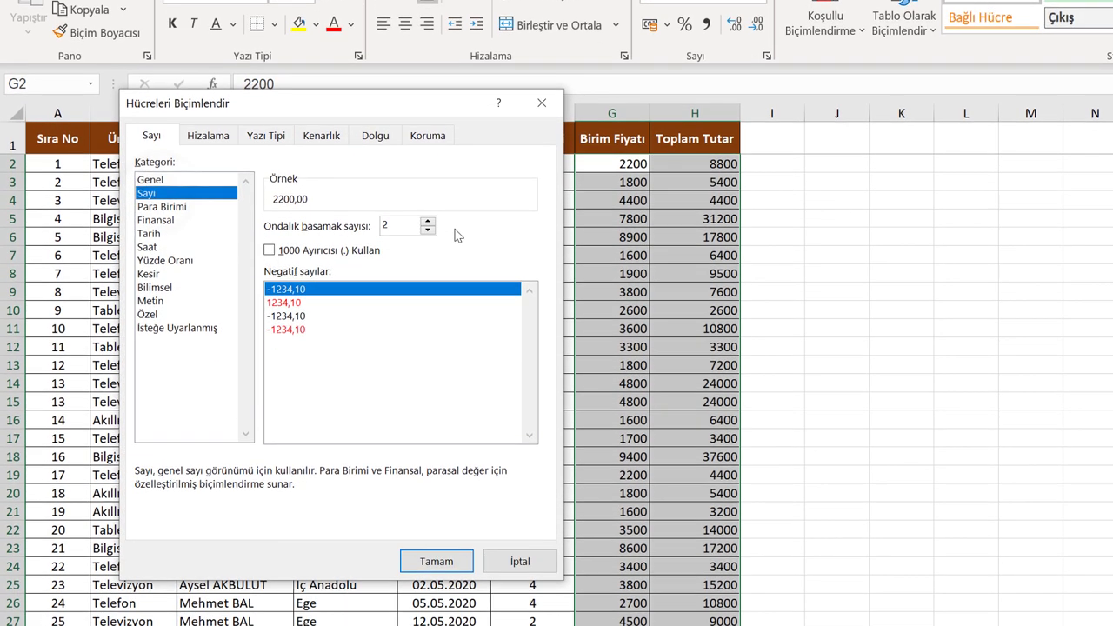
{"action": "left_click", "coordinate": [428, 222]}
{"action": "left_click", "coordinate": [427, 222]}
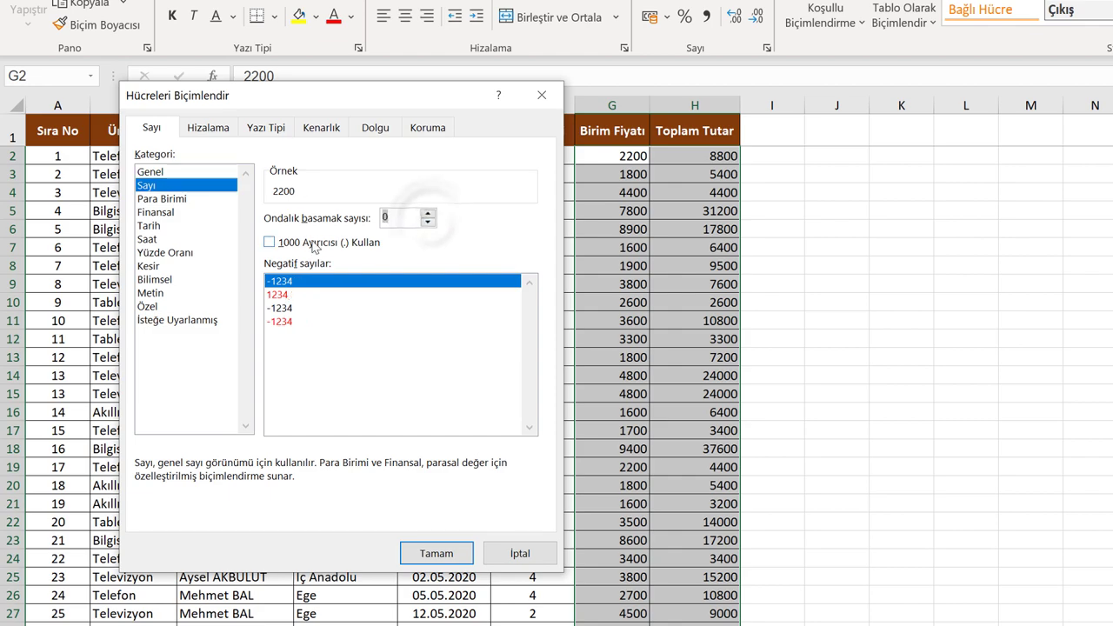
{"action": "left_click", "coordinate": [270, 241]}
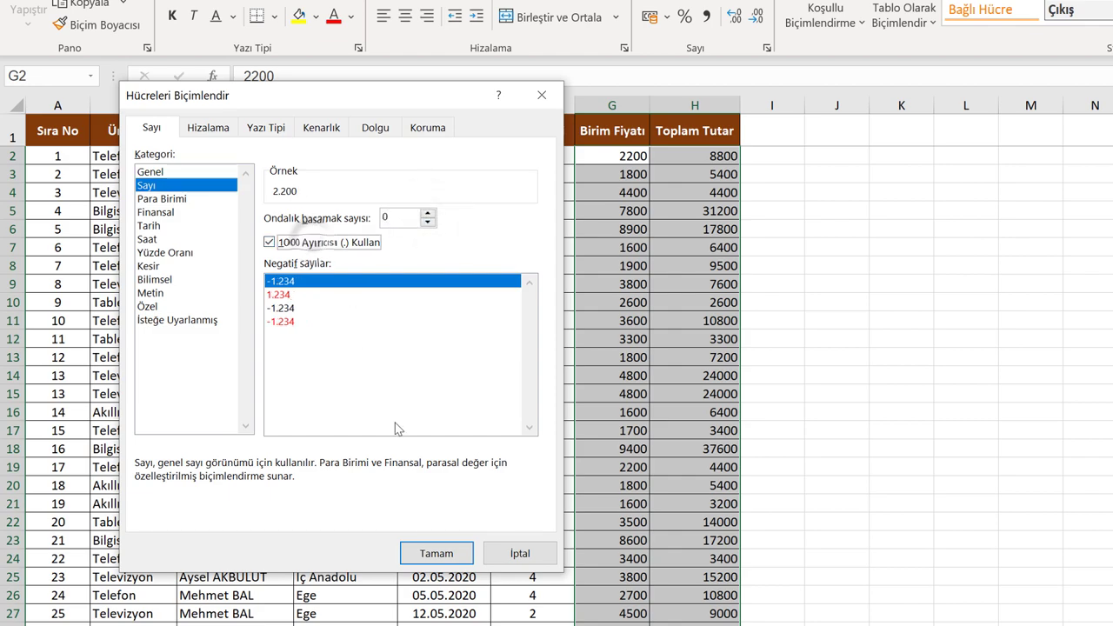
{"action": "left_click", "coordinate": [434, 554]}
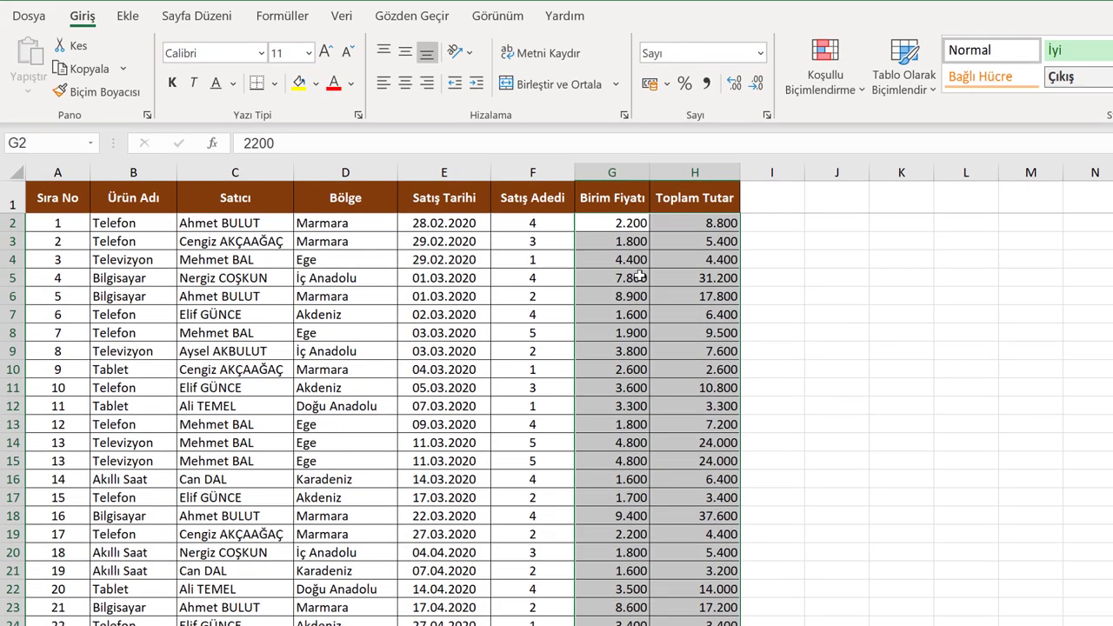
{"action": "left_click", "coordinate": [639, 276]}
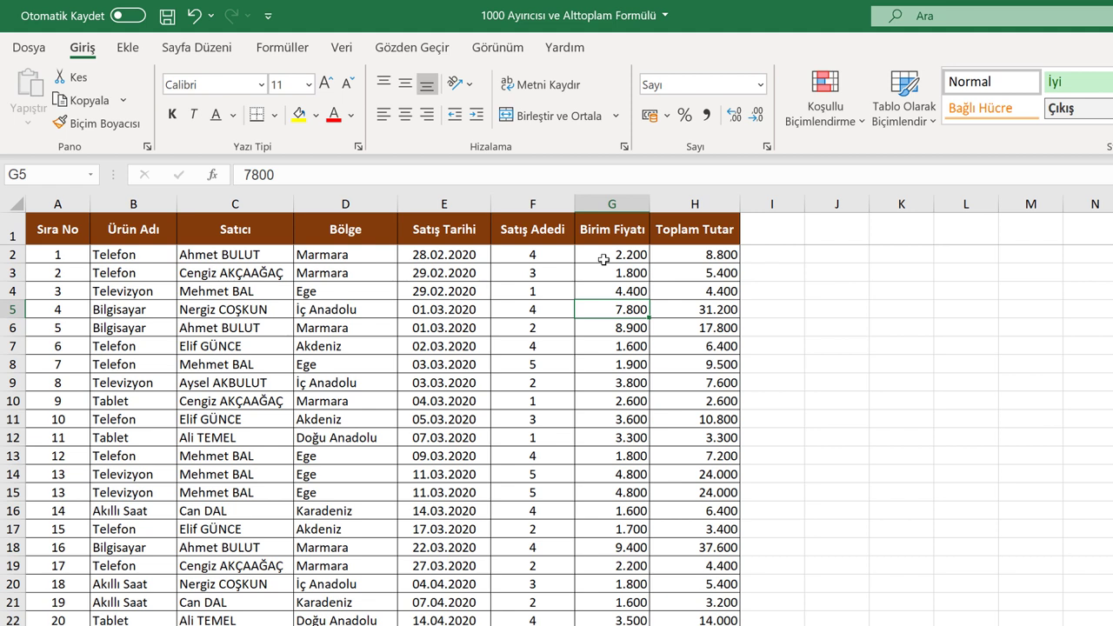
Step: Turn on Filtre for header row A1:H1 and scroll to the table's end
{"action": "left_click_drag", "start_coordinate": [75, 230], "coordinate": [678, 228]}
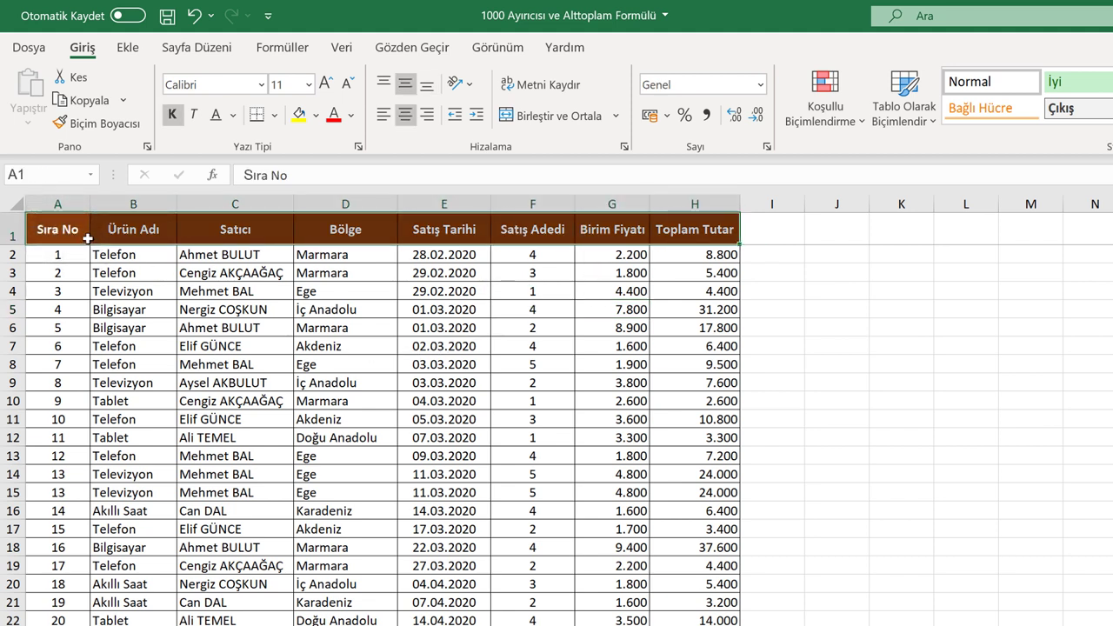
{"action": "left_click", "coordinate": [80, 235]}
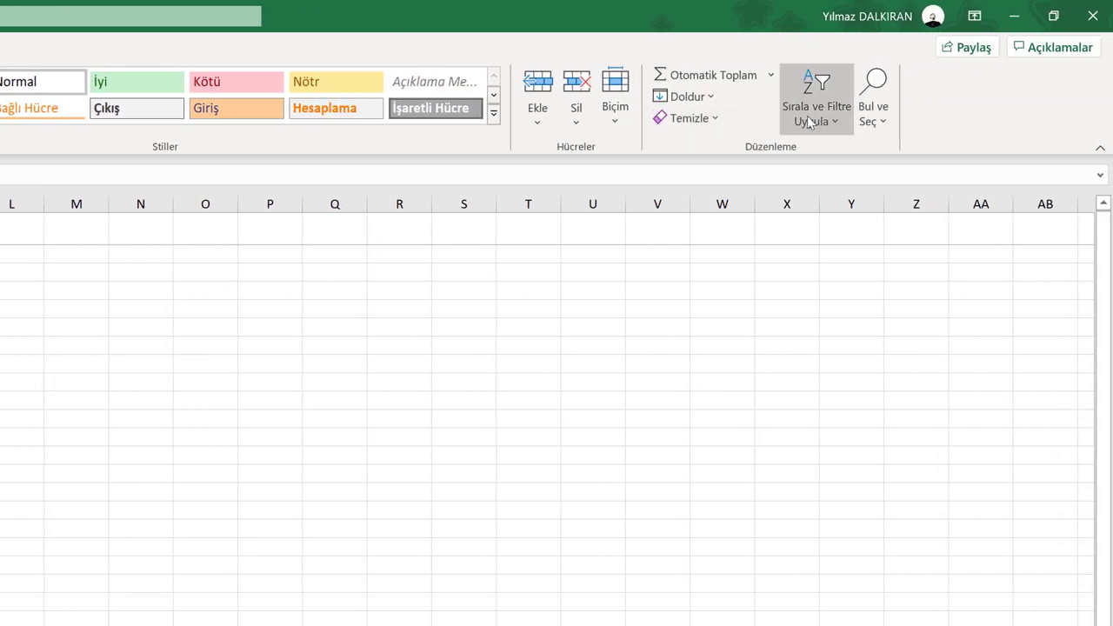
{"action": "left_click", "coordinate": [812, 121]}
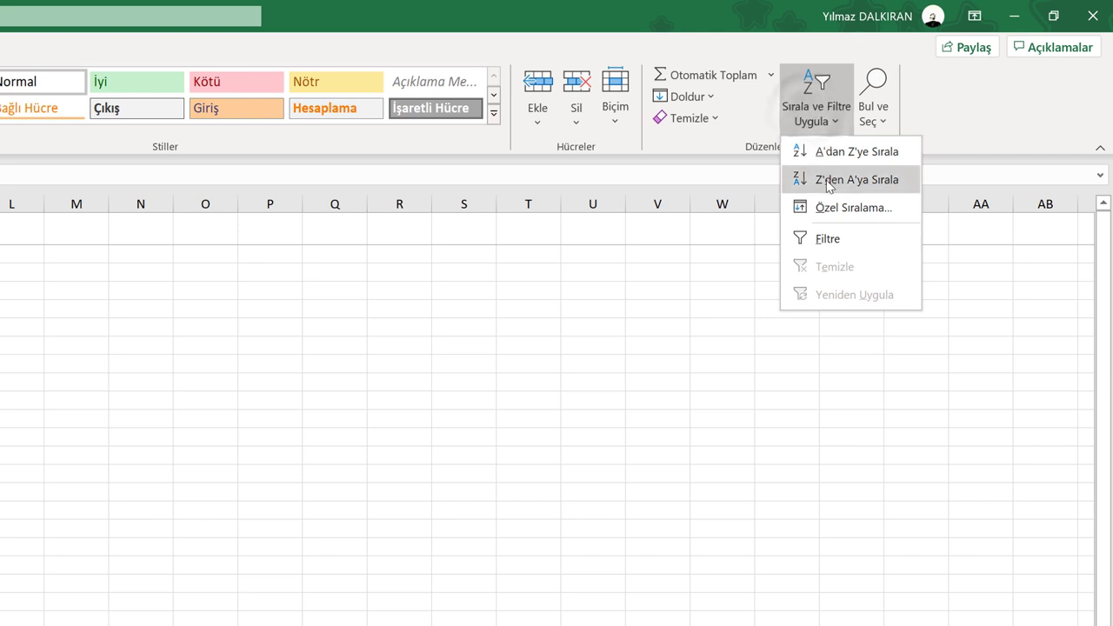
{"action": "left_click", "coordinate": [821, 241]}
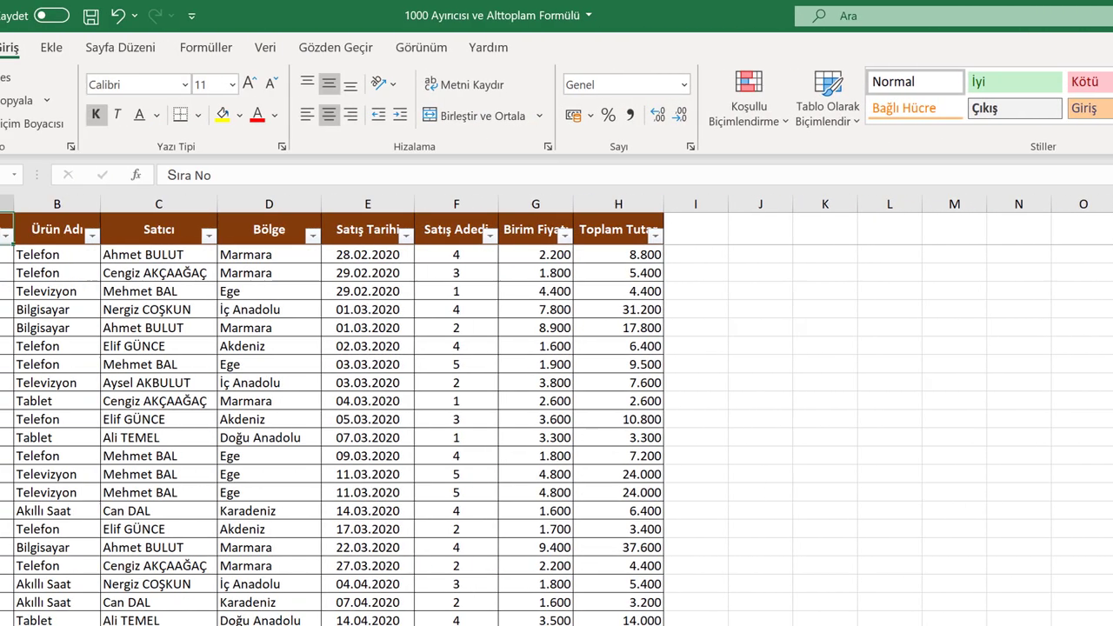
{"action": "left_click", "coordinate": [428, 274]}
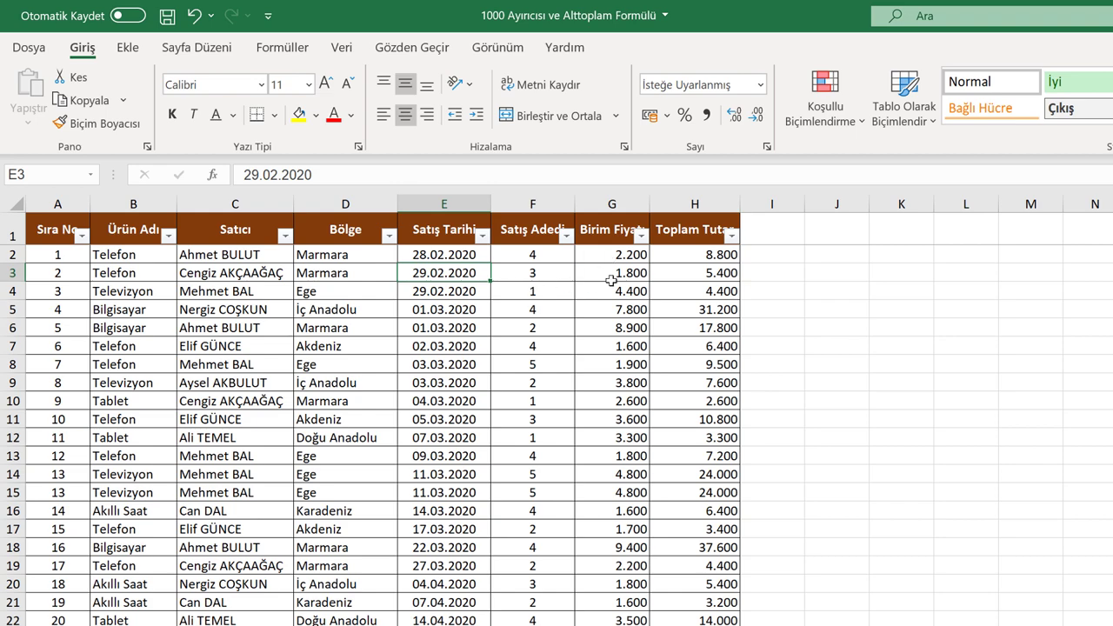
{"action": "scroll", "coordinate": [641, 272], "scroll_direction": "down", "scroll_amount": 3}
{"action": "scroll", "coordinate": [641, 273], "scroll_direction": "down", "scroll_amount": 4}
{"action": "scroll", "coordinate": [641, 272], "scroll_direction": "down", "scroll_amount": 4}
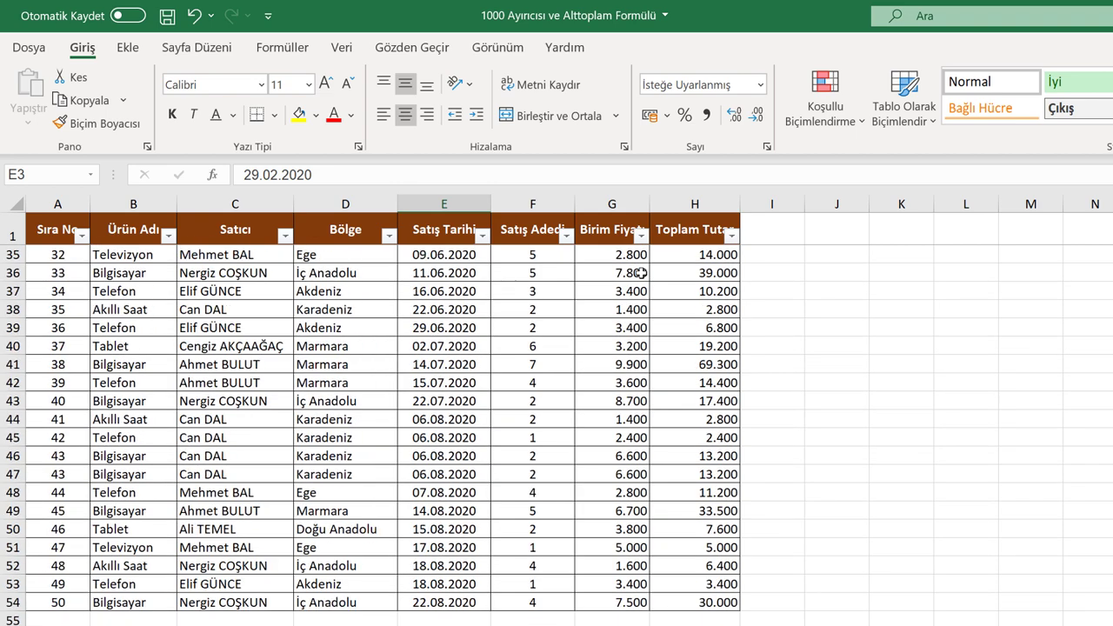
{"action": "scroll", "coordinate": [641, 273], "scroll_direction": "down", "scroll_amount": 1}
{"action": "scroll", "coordinate": [641, 272], "scroll_direction": "down", "scroll_amount": 2}
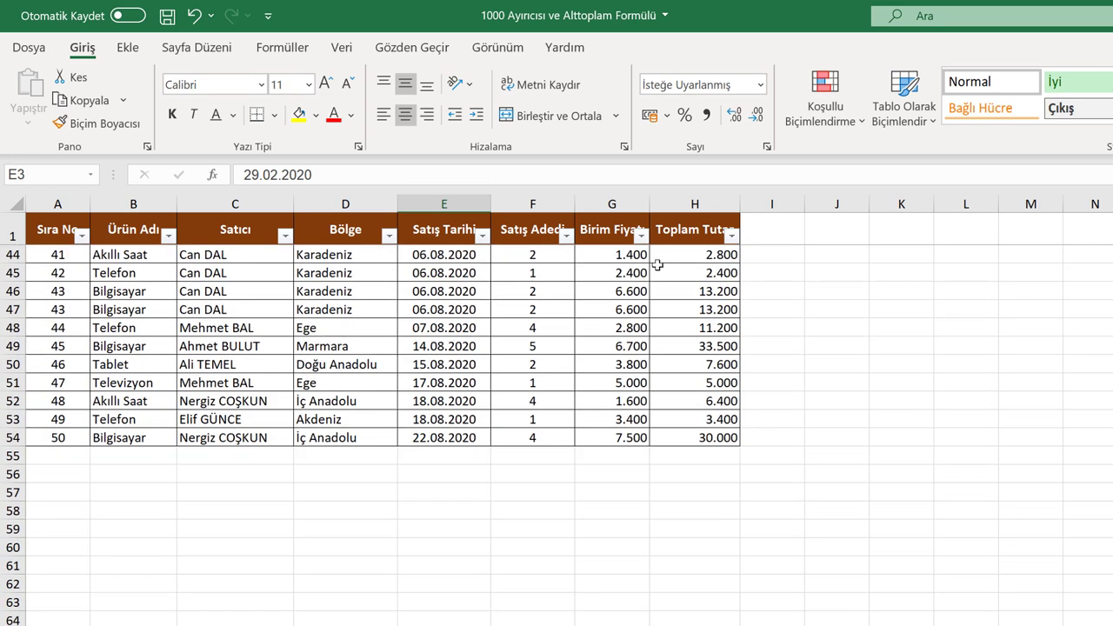
Step: Select H55 and search Insert Function for ALTTOPLAM
{"action": "left_click", "coordinate": [677, 461]}
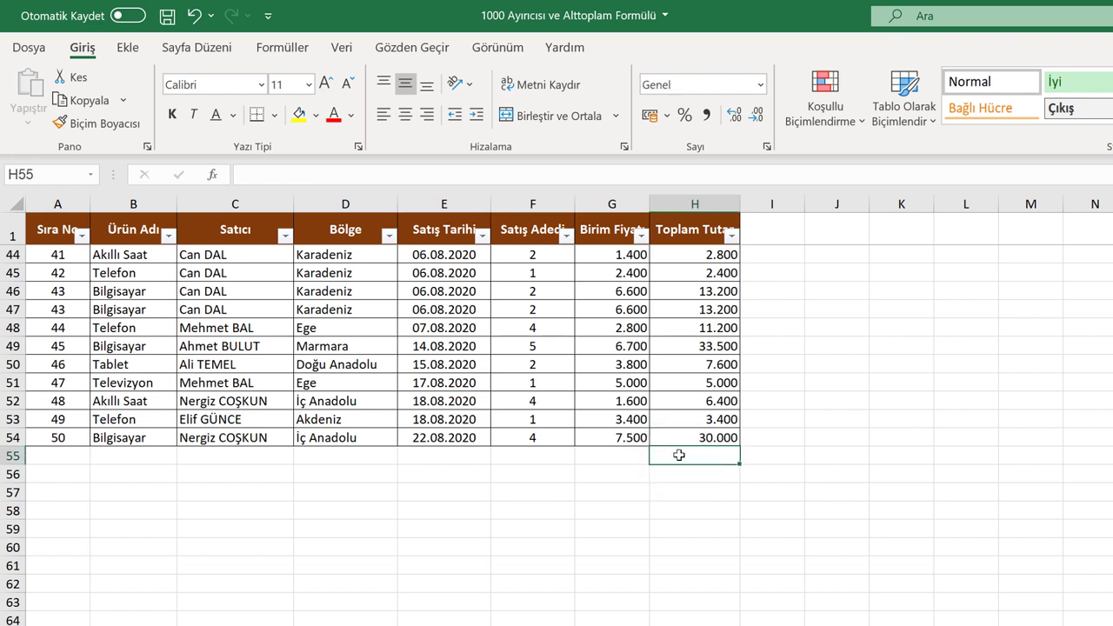
{"action": "left_click", "coordinate": [213, 176]}
{"action": "left_click_drag", "start_coordinate": [321, 267], "coordinate": [302, 259]}
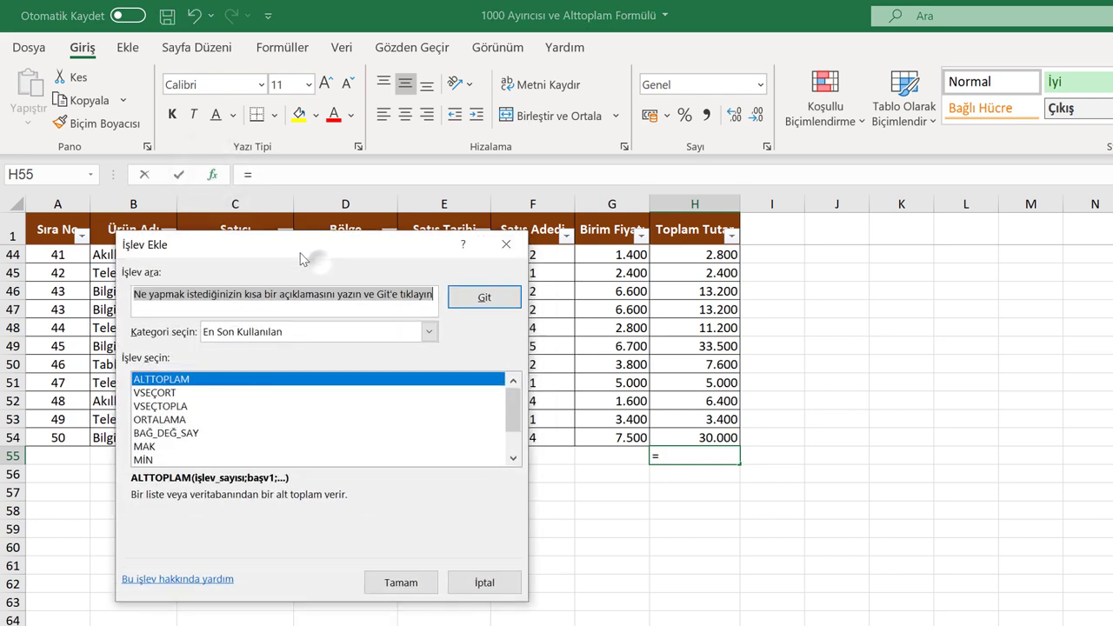
{"action": "left_click", "coordinate": [311, 295]}
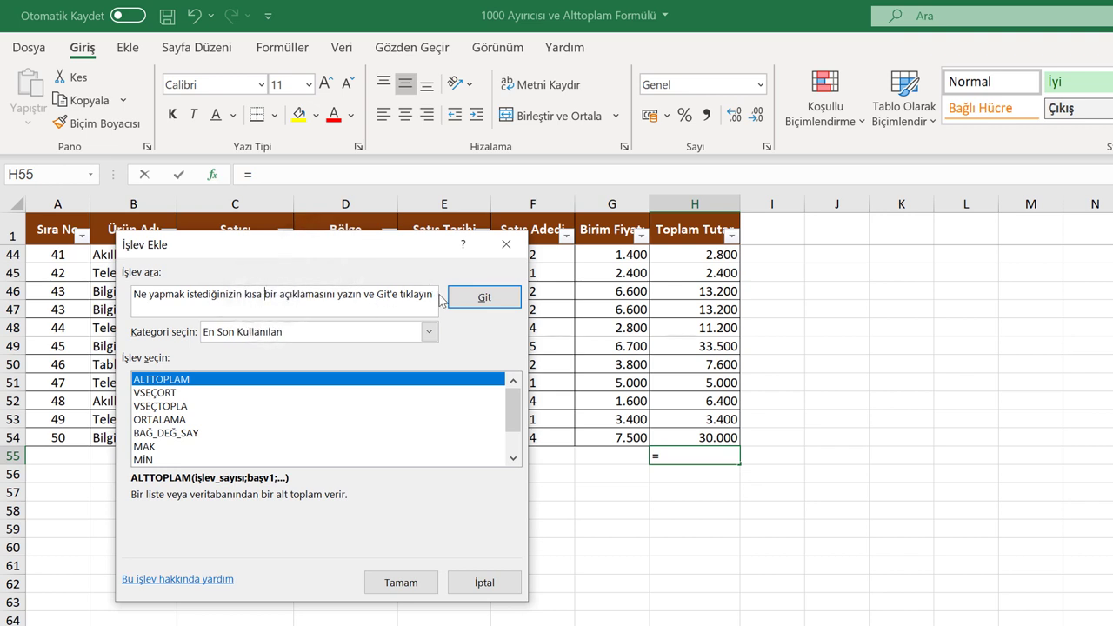
{"action": "left_click_drag", "start_coordinate": [439, 296], "coordinate": [4, 293]}
{"action": "type", "text": "ALTTOPLAM"}
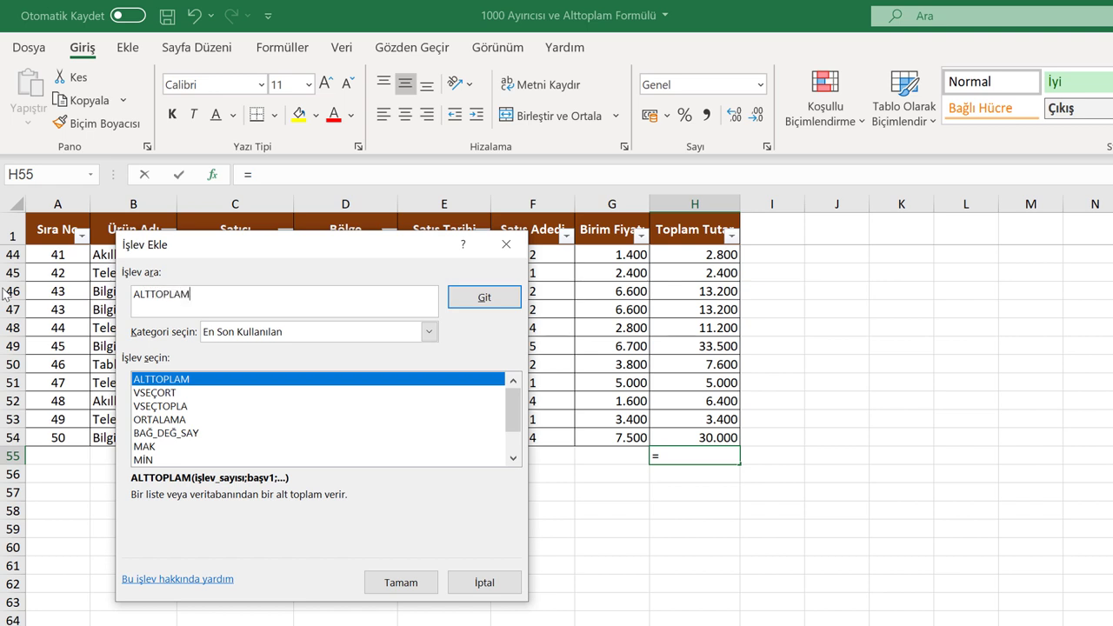
{"action": "left_click", "coordinate": [484, 298]}
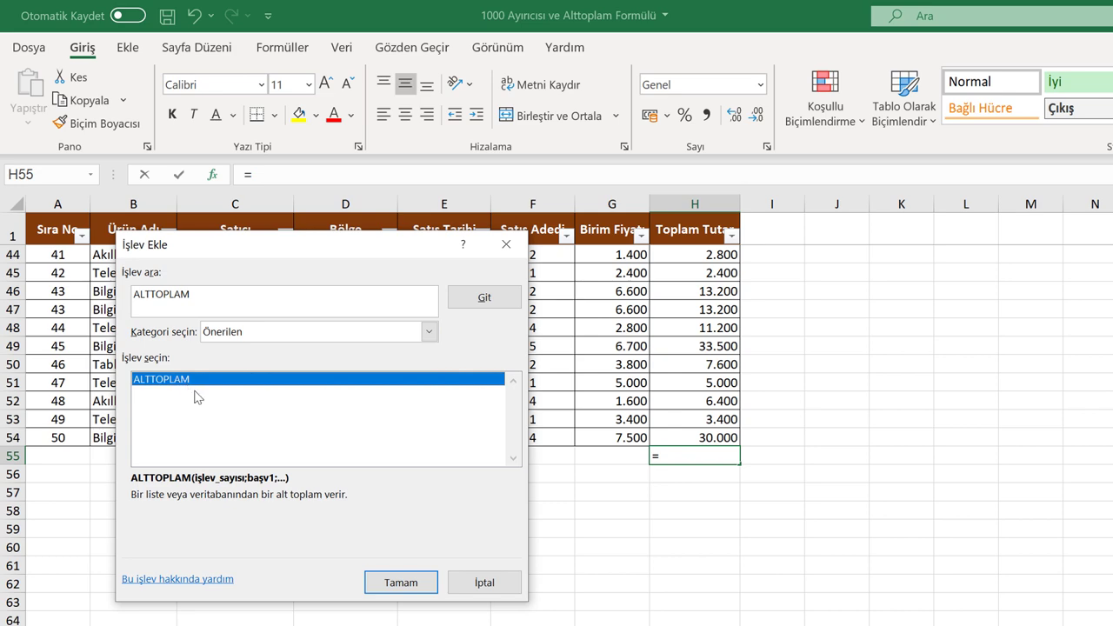
Step: Insert ALTTOPLAM and open its Fonksiyon yardımı online help
{"action": "left_click", "coordinate": [401, 583]}
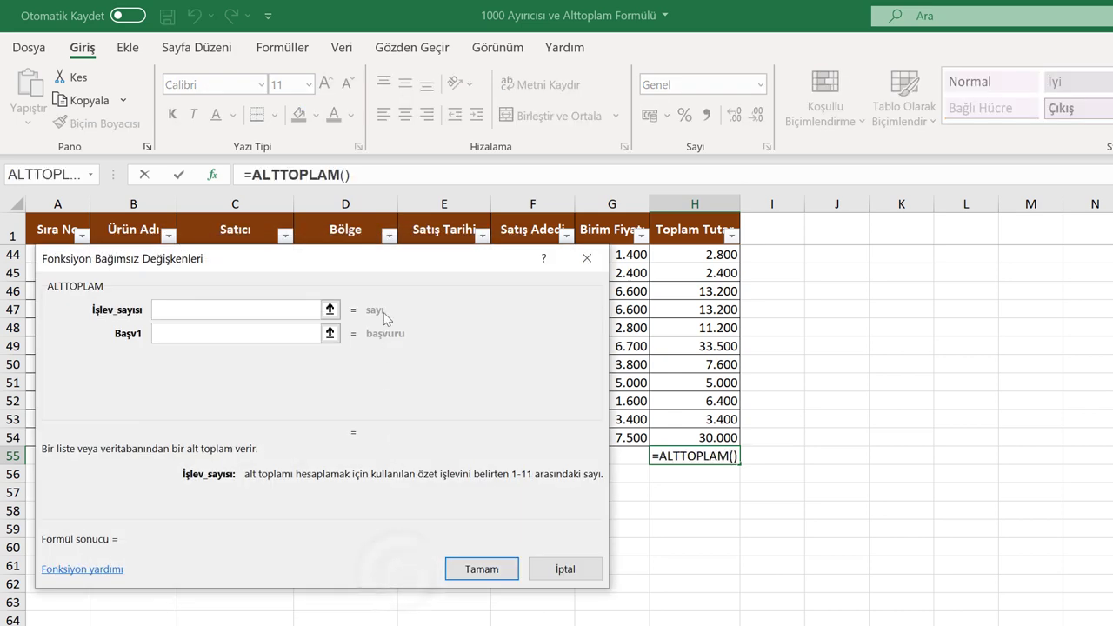
{"action": "left_click_drag", "start_coordinate": [348, 268], "coordinate": [375, 282]}
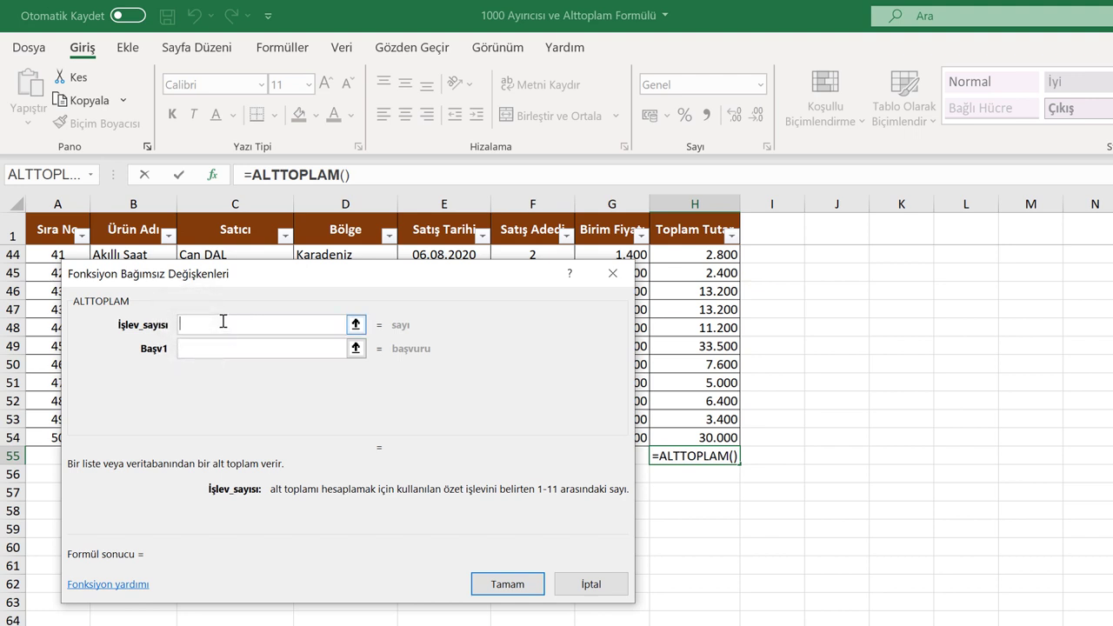
{"action": "left_click", "coordinate": [126, 584]}
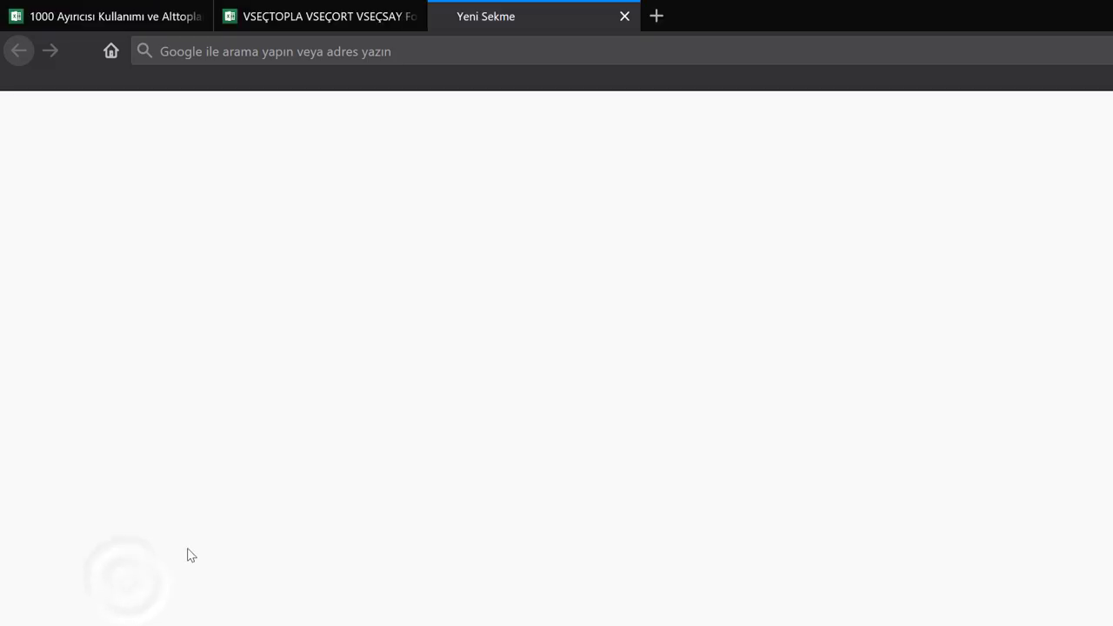
Step: Close two leftover browser tabs and scroll to the İşlev_sayısı table
{"action": "middle_click", "coordinate": [283, 16]}
{"action": "middle_click", "coordinate": [166, 9]}
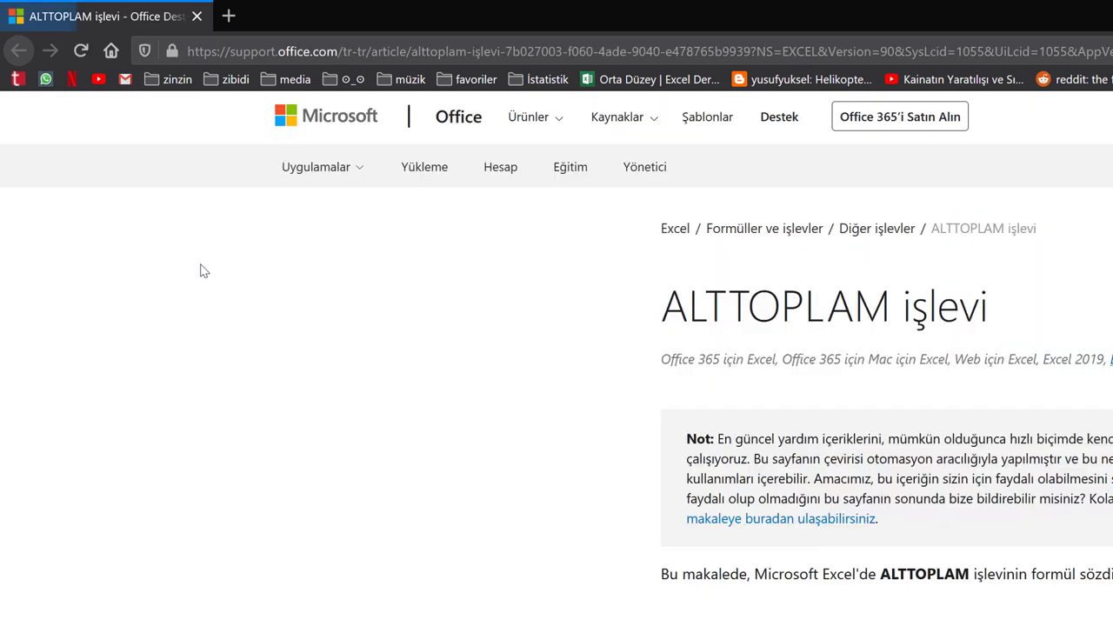
{"action": "scroll", "coordinate": [139, 236], "scroll_direction": "down", "scroll_amount": 5}
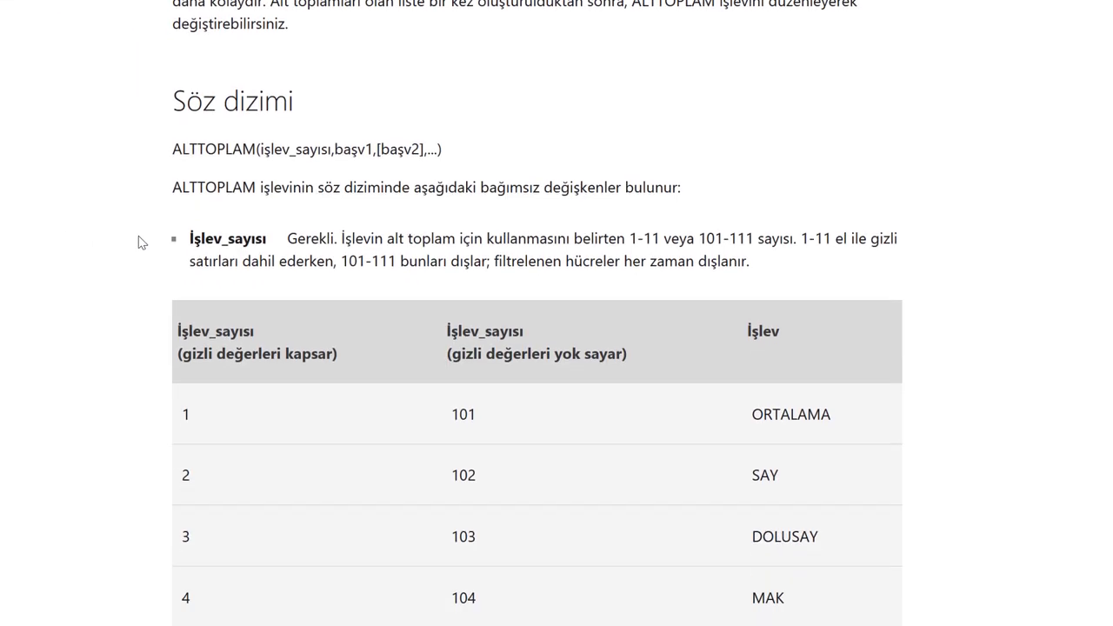
{"action": "scroll", "coordinate": [148, 233], "scroll_direction": "down", "scroll_amount": 3}
{"action": "scroll", "coordinate": [161, 234], "scroll_direction": "down", "scroll_amount": 1}
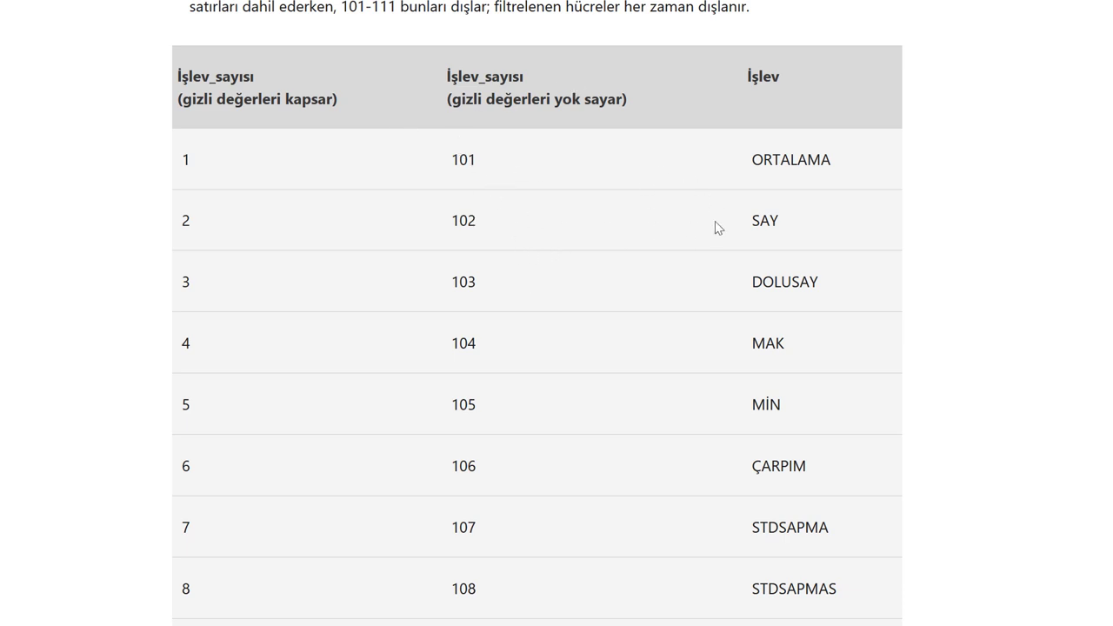
{"action": "scroll", "coordinate": [586, 321], "scroll_direction": "down", "scroll_amount": 3}
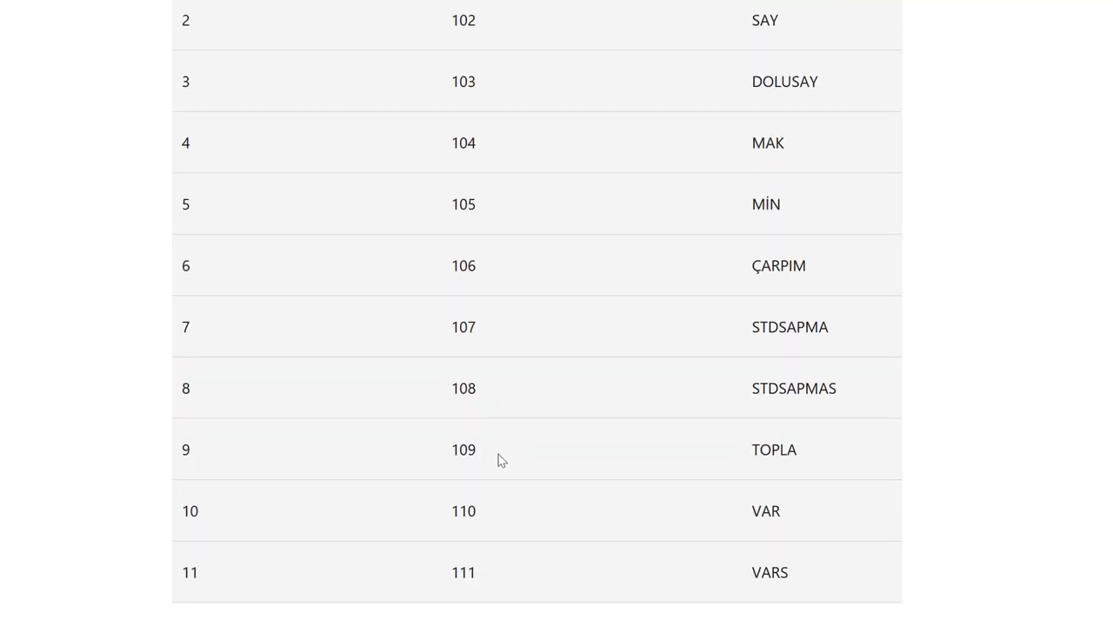
Step: Select 109, the TOPLA number ignoring hidden values, and return to Excel
{"action": "double_click", "coordinate": [454, 451]}
{"action": "scroll", "coordinate": [561, 414], "scroll_direction": "up", "scroll_amount": 2}
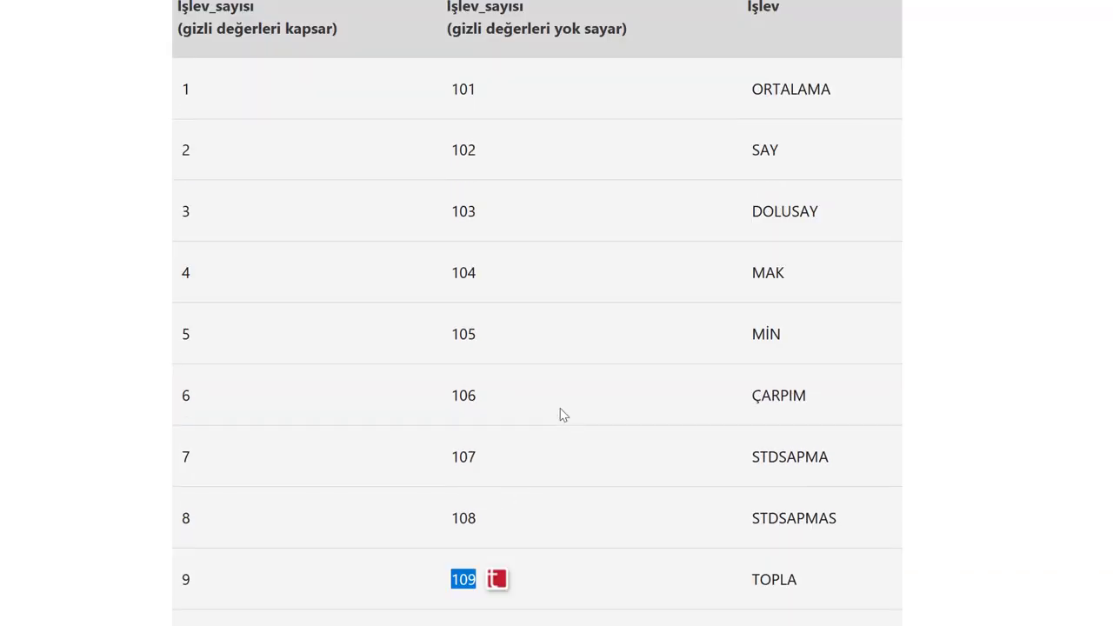
{"action": "scroll", "coordinate": [556, 404], "scroll_direction": "up", "scroll_amount": 4}
{"action": "scroll", "coordinate": [555, 397], "scroll_direction": "up", "scroll_amount": 2}
{"action": "scroll", "coordinate": [452, 441], "scroll_direction": "down", "scroll_amount": 3}
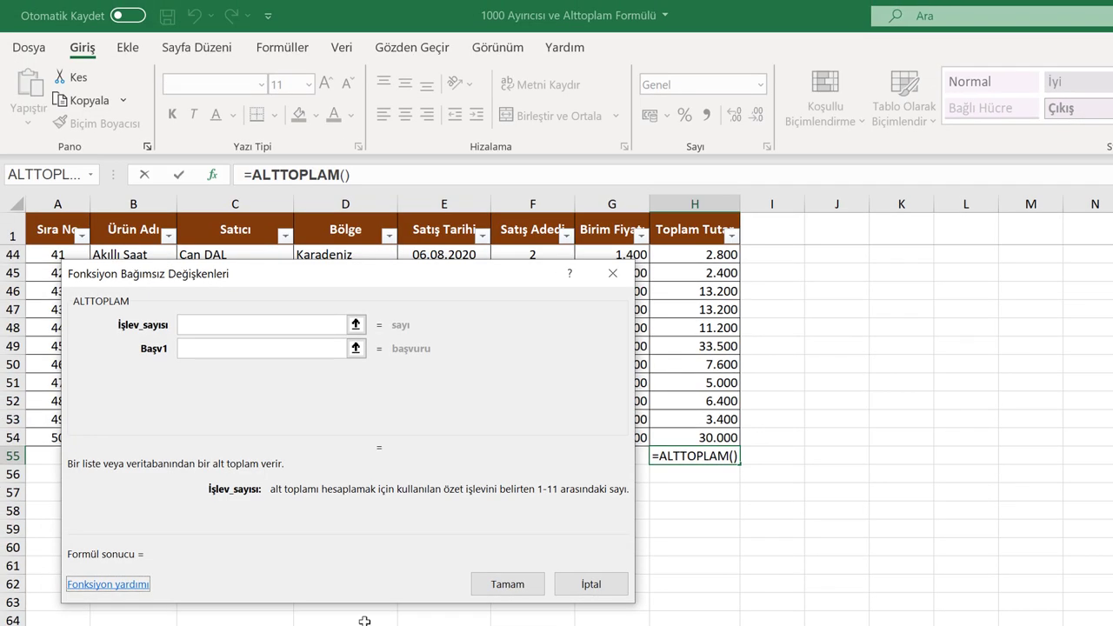
Step: Enter 109 as the İşlev_sayısı argument
{"action": "left_click", "coordinate": [198, 319]}
{"action": "type", "text": "1"}
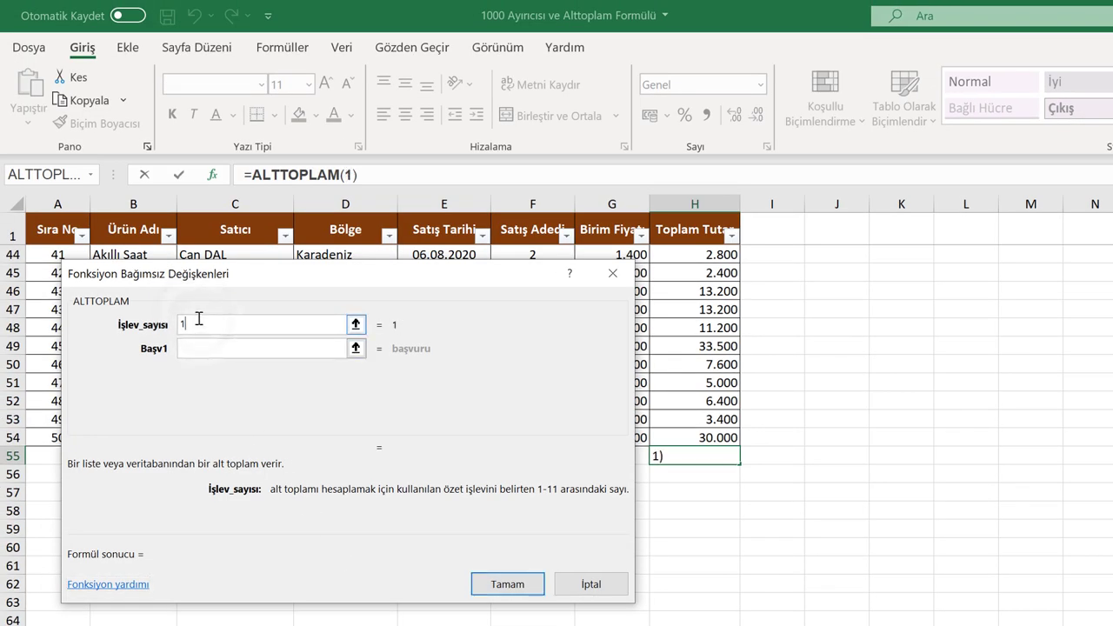
{"action": "type", "text": "098"}
{"action": "key", "text": "BackSpace"}
Step: Set Başv1 to H2:H54 and confirm, giving a total of 710400
{"action": "left_click", "coordinate": [193, 353]}
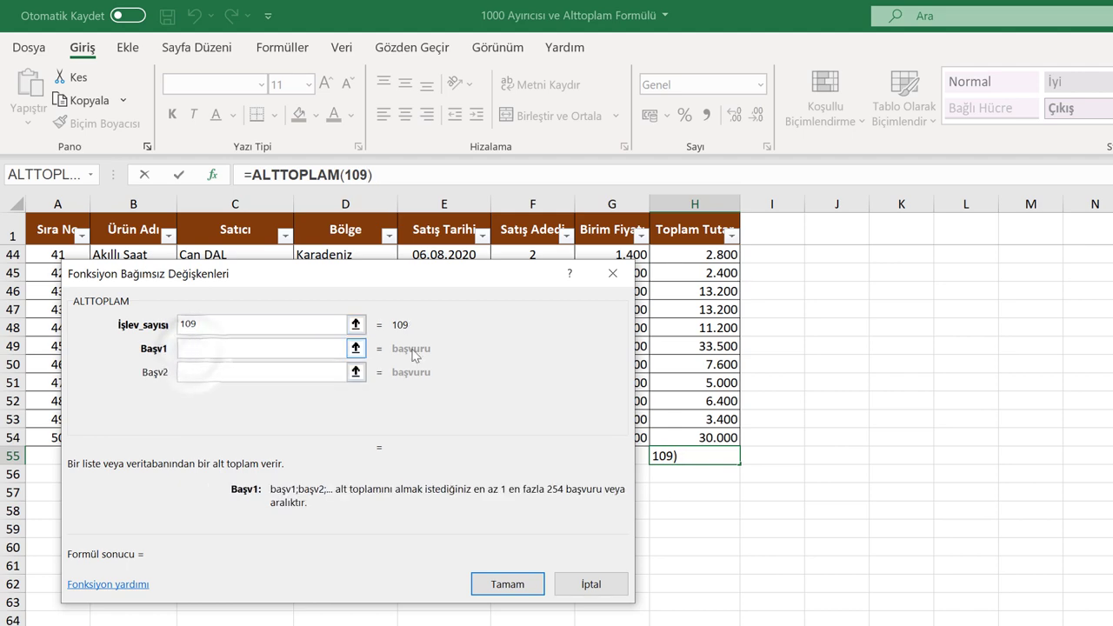
{"action": "left_click", "coordinate": [711, 438]}
{"action": "left_click_drag", "start_coordinate": [711, 437], "coordinate": [715, 137]}
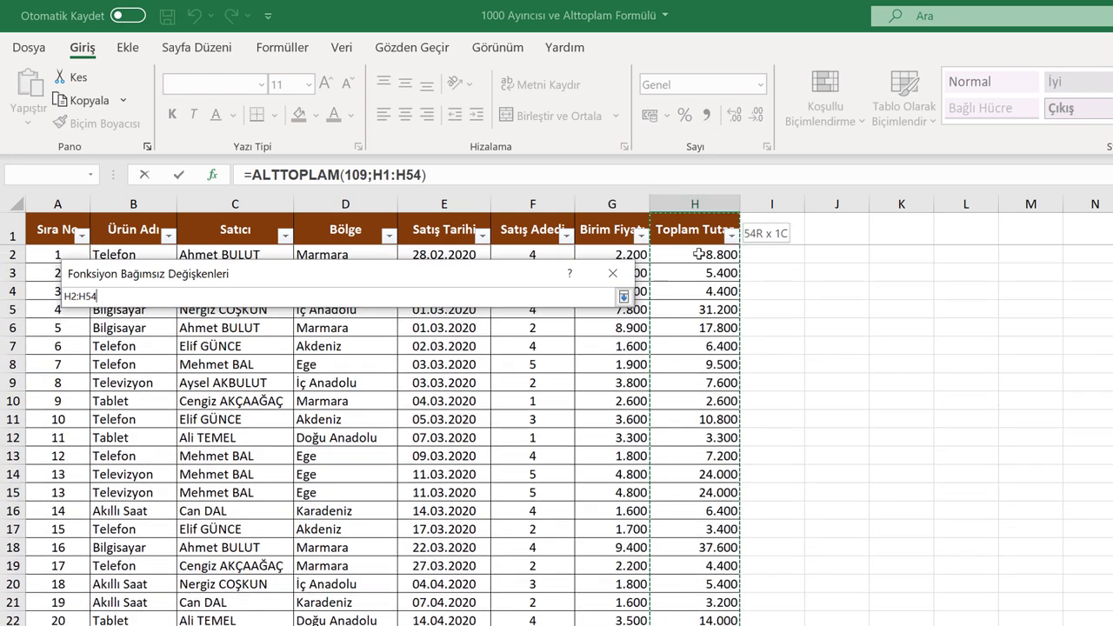
{"action": "left_click_drag", "start_coordinate": [715, 137], "coordinate": [699, 254]}
{"action": "scroll", "coordinate": [676, 385], "scroll_direction": "down", "scroll_amount": 3}
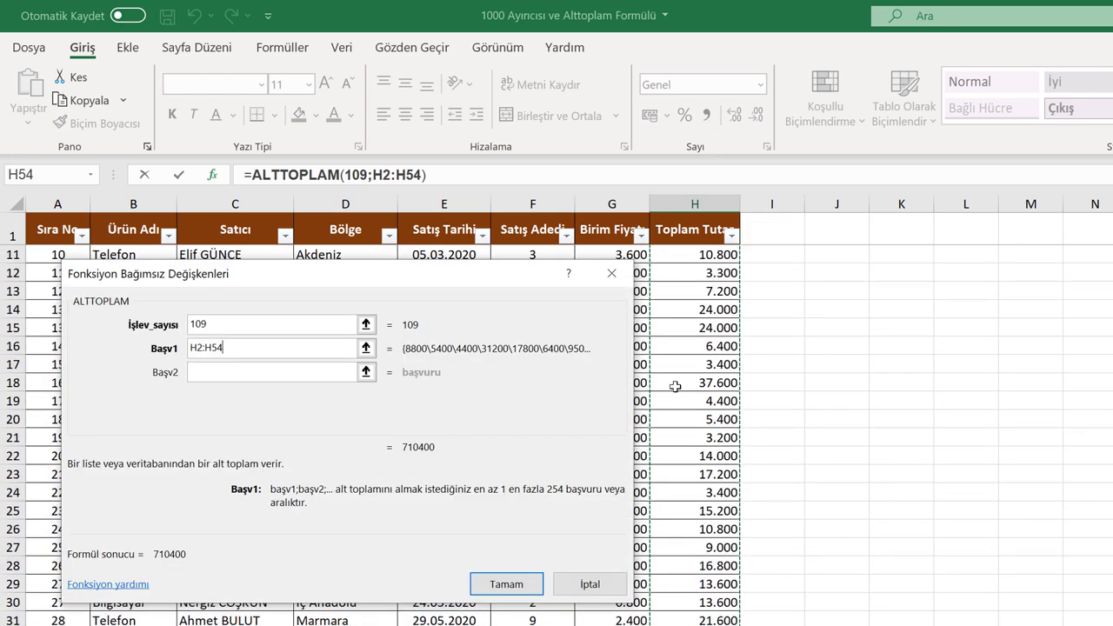
{"action": "scroll", "coordinate": [680, 381], "scroll_direction": "down", "scroll_amount": 9}
{"action": "scroll", "coordinate": [681, 381], "scroll_direction": "down", "scroll_amount": 1}
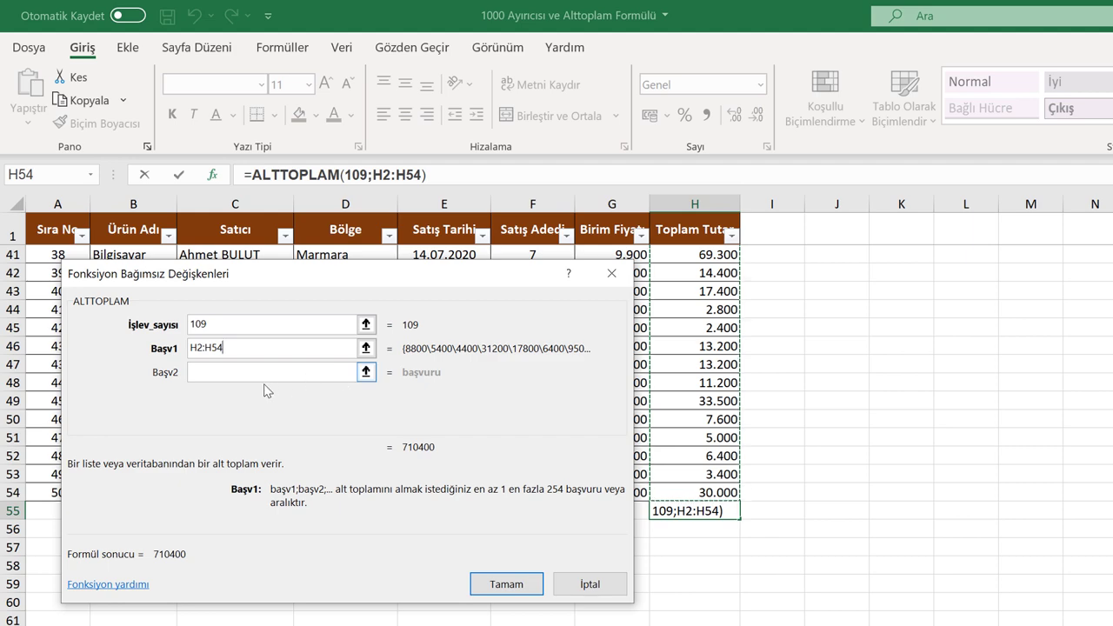
{"action": "left_click", "coordinate": [498, 587]}
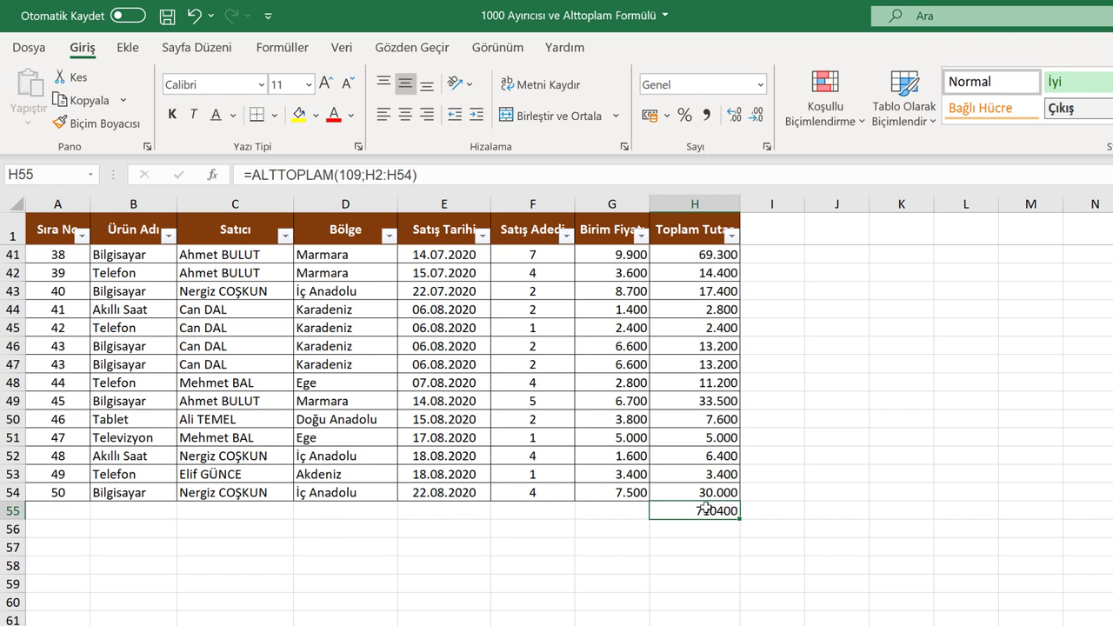
Step: Copy H54's number format to H55 with Biçim Boyacısı and make it bold
{"action": "left_click", "coordinate": [704, 492]}
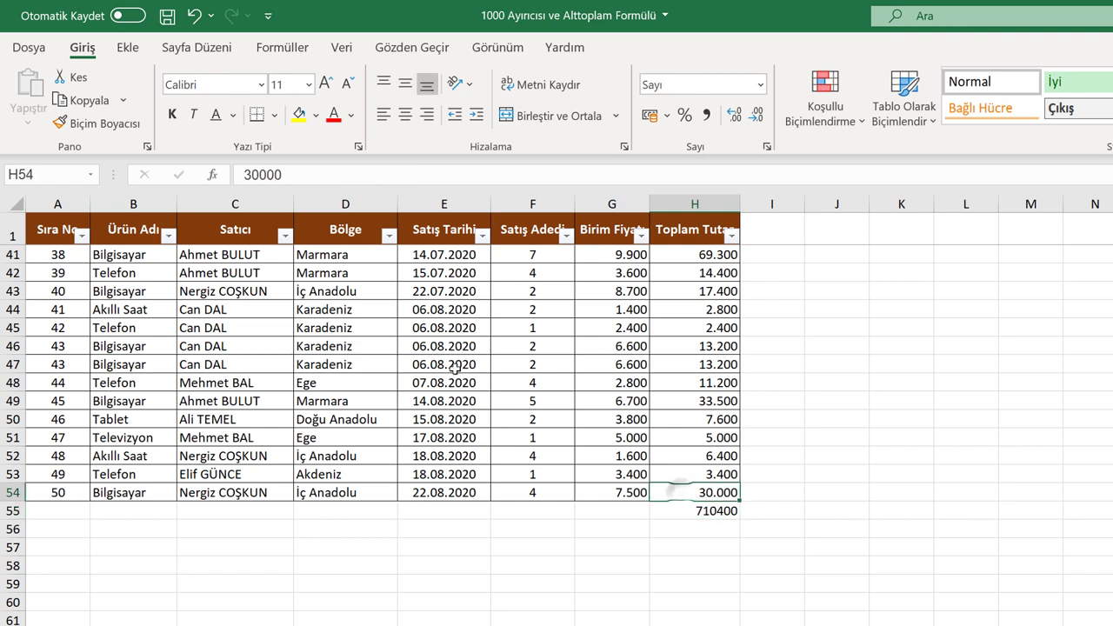
{"action": "left_click", "coordinate": [97, 123]}
{"action": "left_click", "coordinate": [683, 511]}
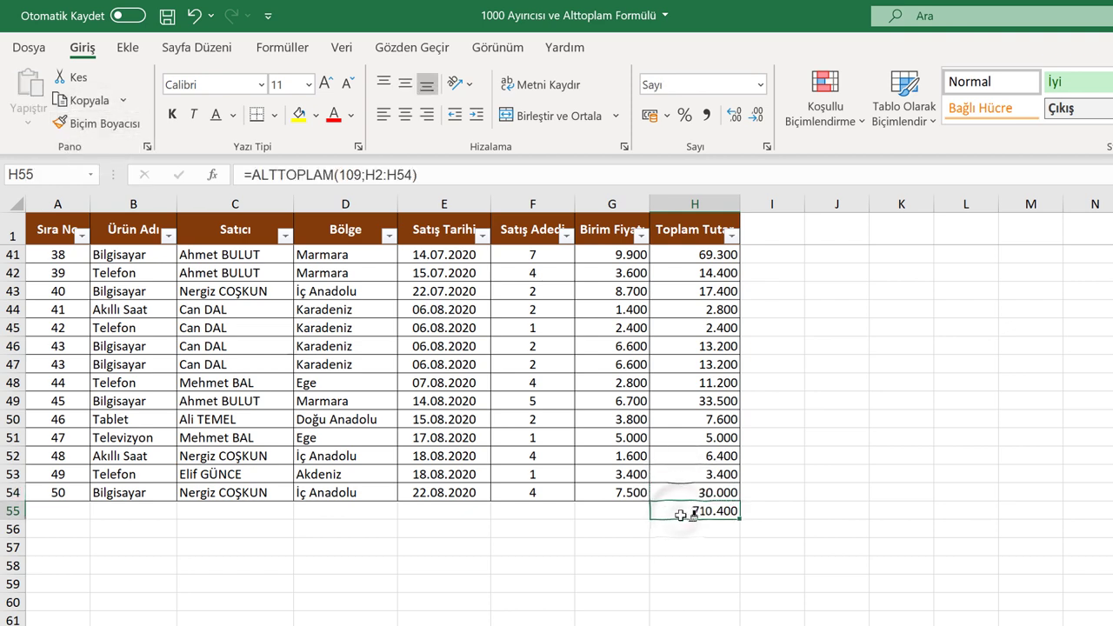
{"action": "left_click", "coordinate": [173, 114]}
{"action": "left_click", "coordinate": [633, 493]}
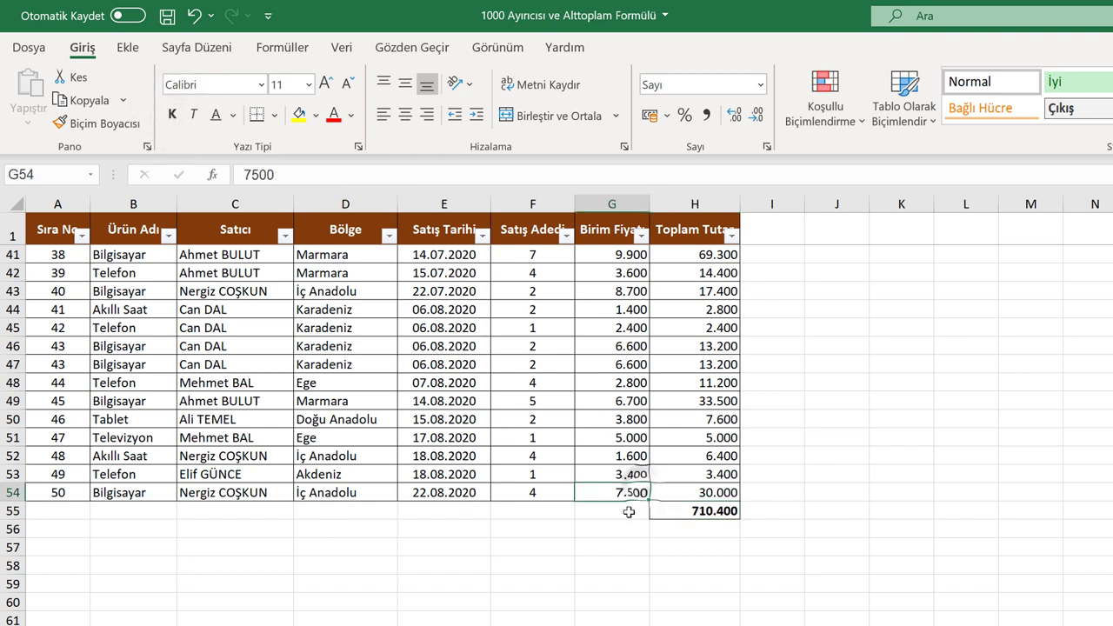
{"action": "left_click", "coordinate": [660, 510]}
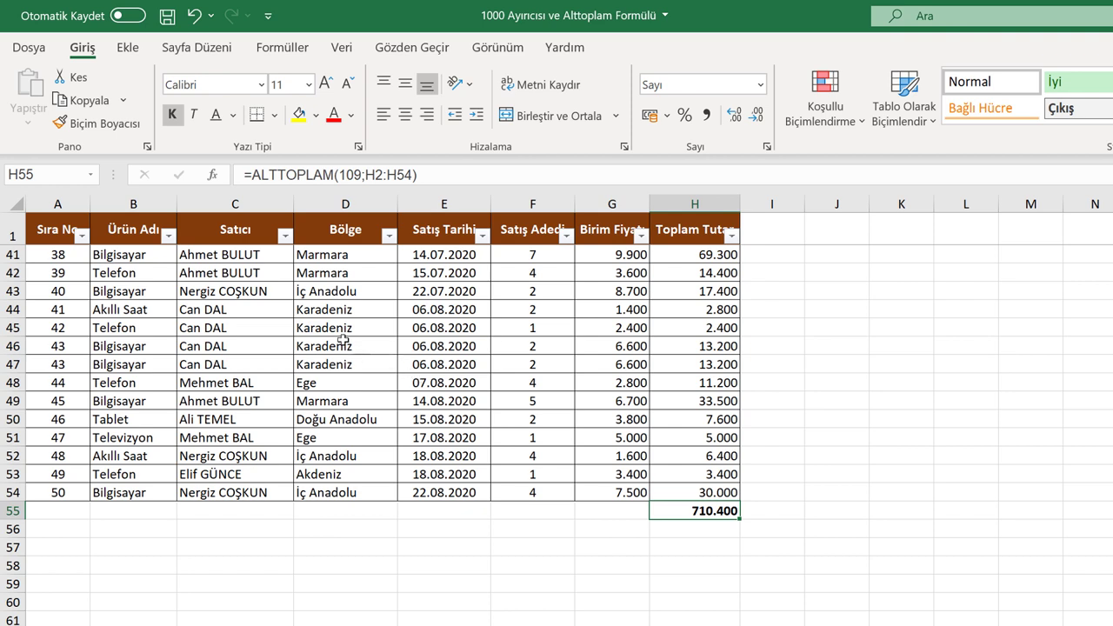
Step: Filter Ürün Adı to show only Akıllı Saat
{"action": "left_click", "coordinate": [168, 236]}
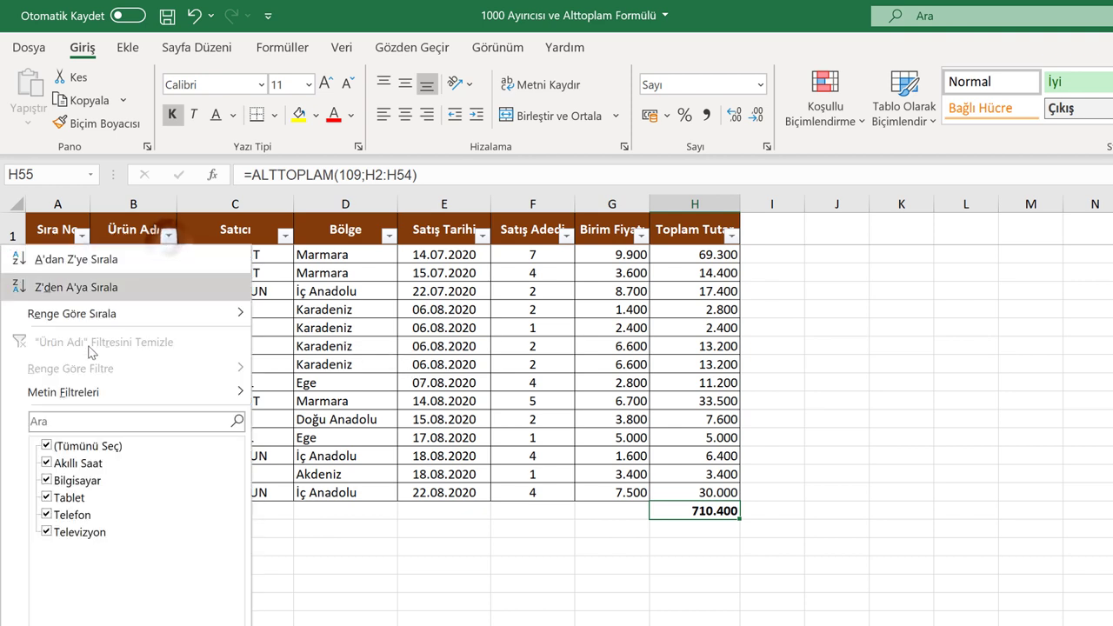
{"action": "left_click", "coordinate": [46, 446]}
{"action": "left_click", "coordinate": [46, 462]}
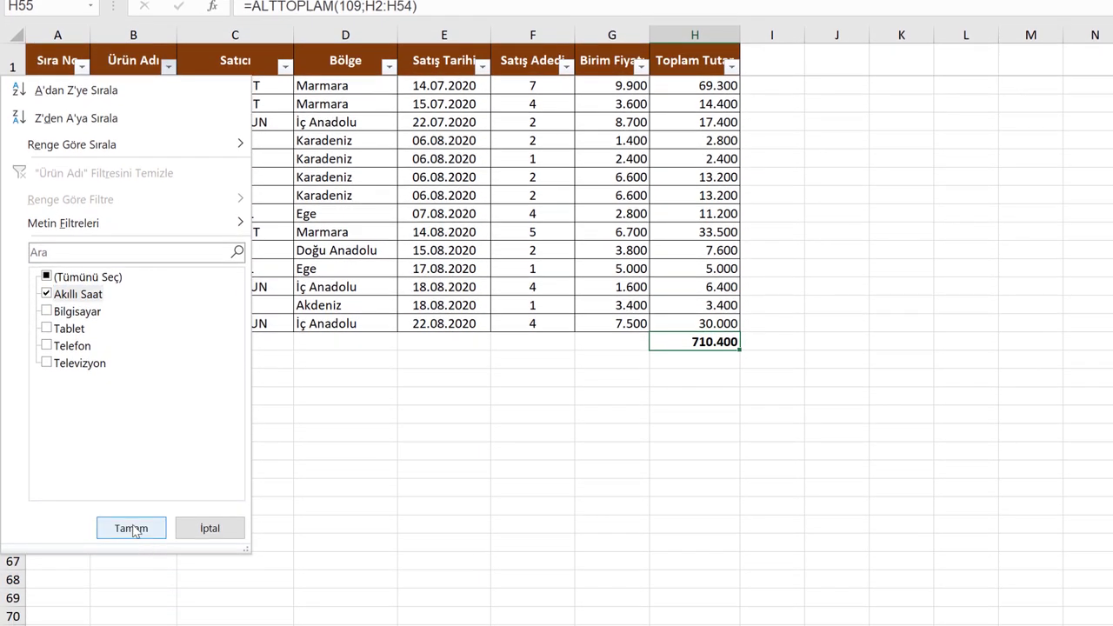
{"action": "left_click", "coordinate": [130, 622]}
{"action": "scroll", "coordinate": [566, 131], "scroll_direction": "up", "scroll_amount": 2}
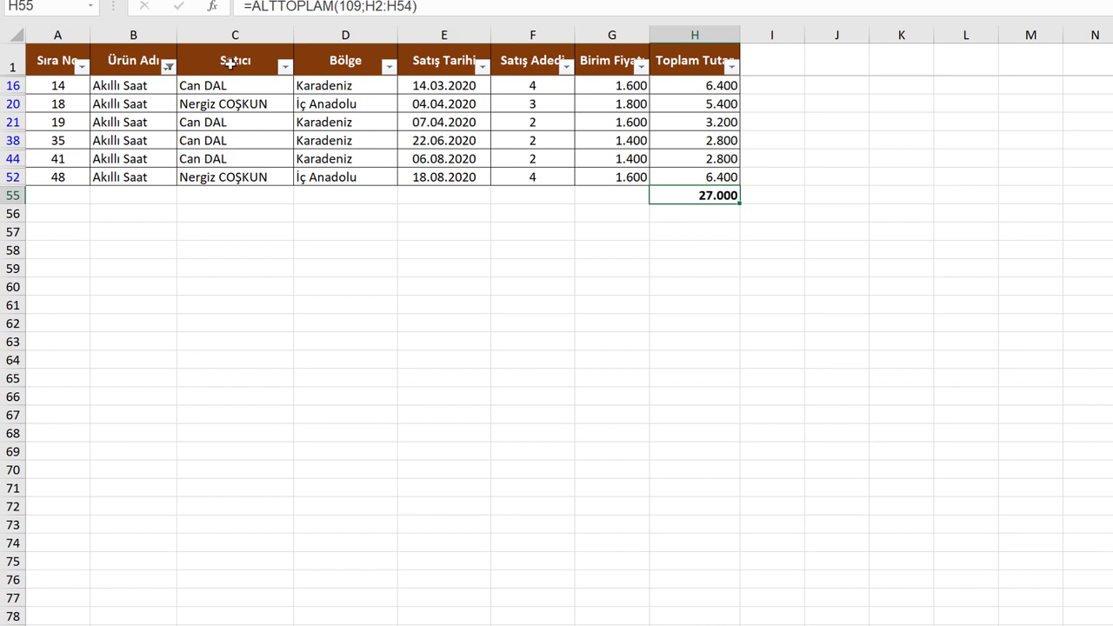
Step: Switch the Ürün Adı filter to Bilgisayar only
{"action": "left_click", "coordinate": [168, 67]}
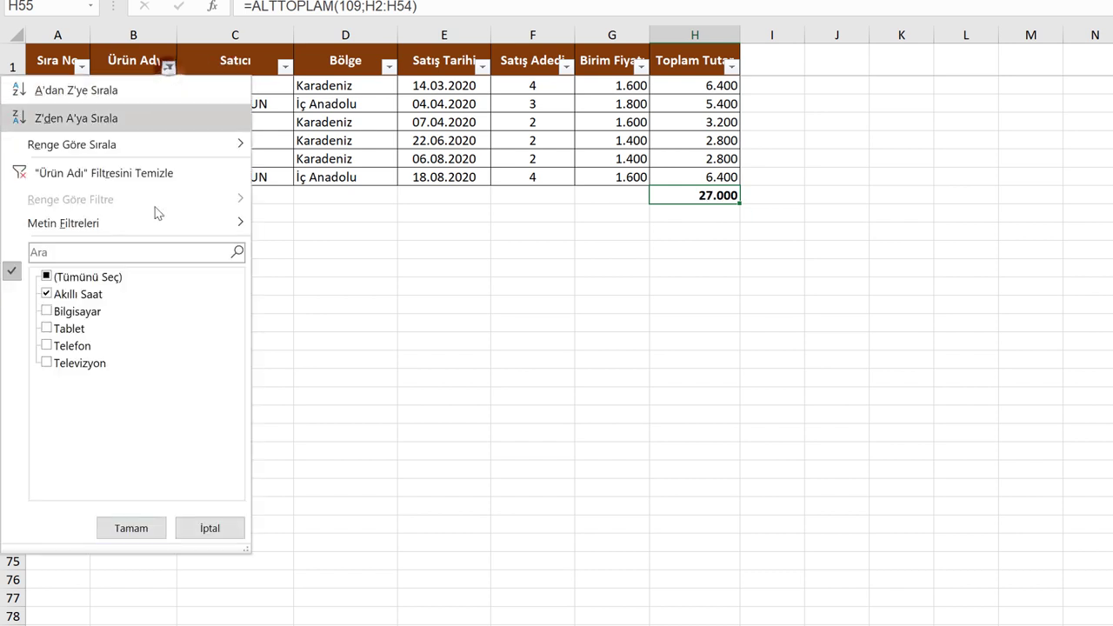
{"action": "left_click", "coordinate": [47, 295]}
{"action": "left_click", "coordinate": [47, 311]}
{"action": "left_click", "coordinate": [130, 528]}
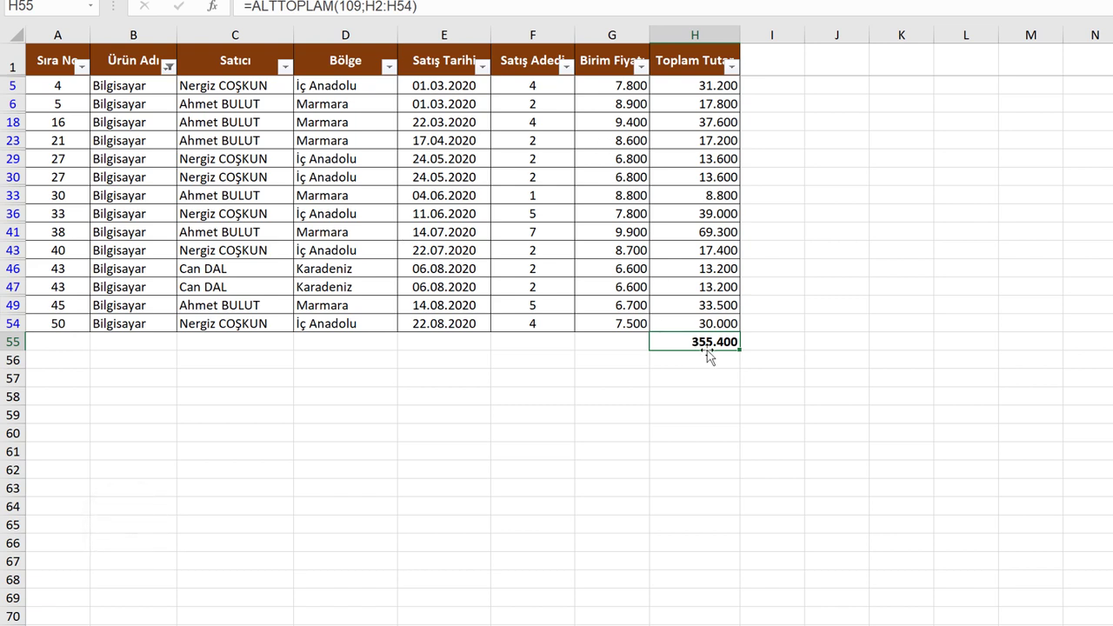
Step: Filter Ürün Adı to Telefon and Tablet, bringing the total to 215.600
{"action": "left_click", "coordinate": [167, 67]}
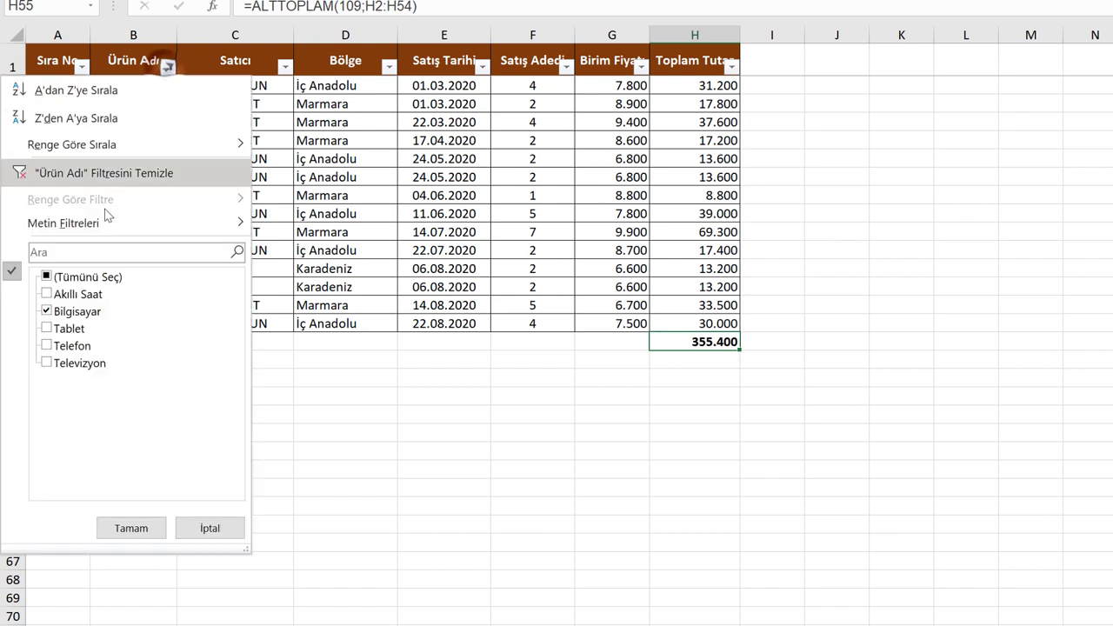
{"action": "left_click", "coordinate": [46, 329]}
{"action": "left_click", "coordinate": [47, 311]}
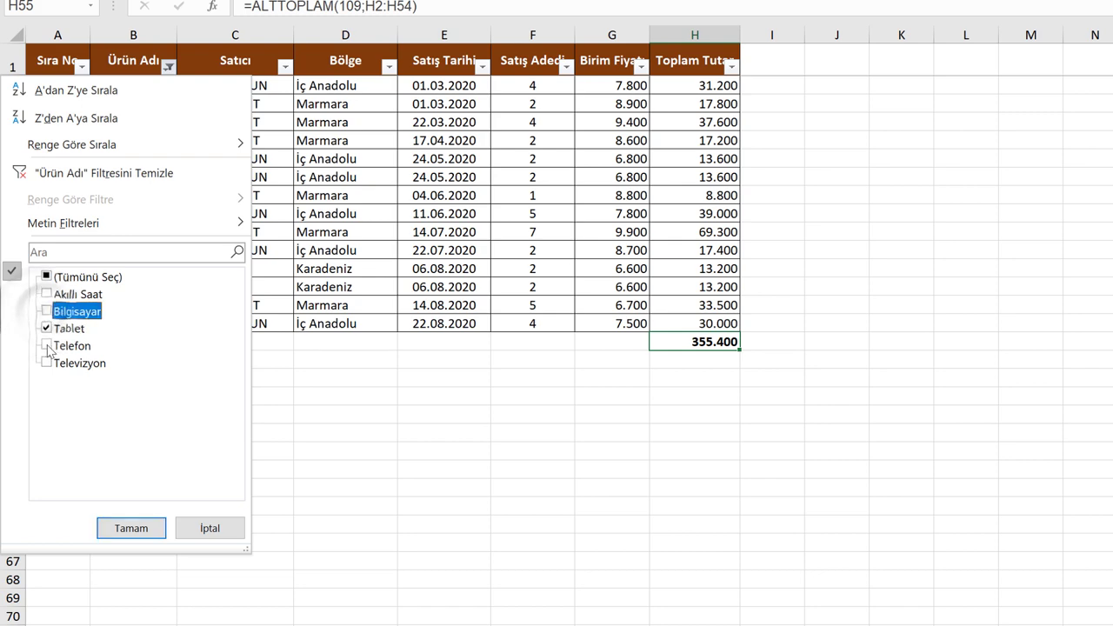
{"action": "left_click", "coordinate": [46, 346]}
{"action": "left_click", "coordinate": [131, 528]}
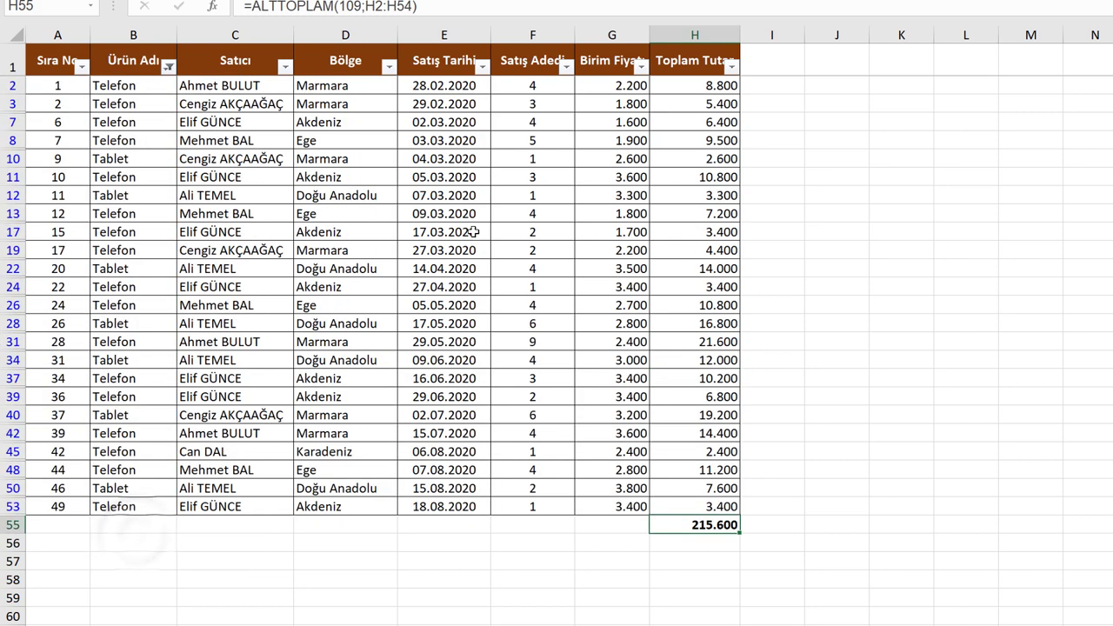